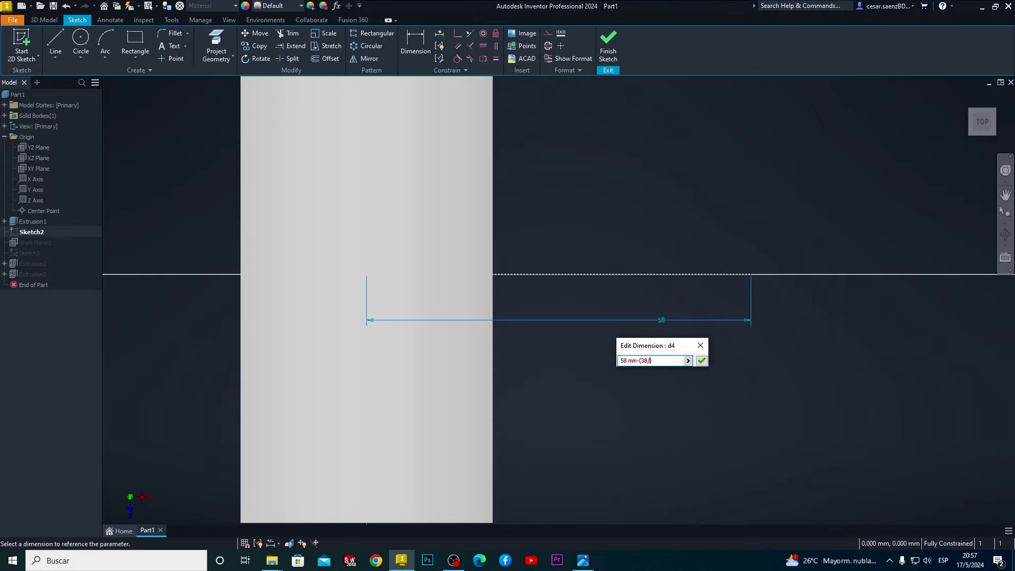
Set the horizontal dimension in Sketch2 to 58 mm-(38/2) and finish the sketch
key(Return)
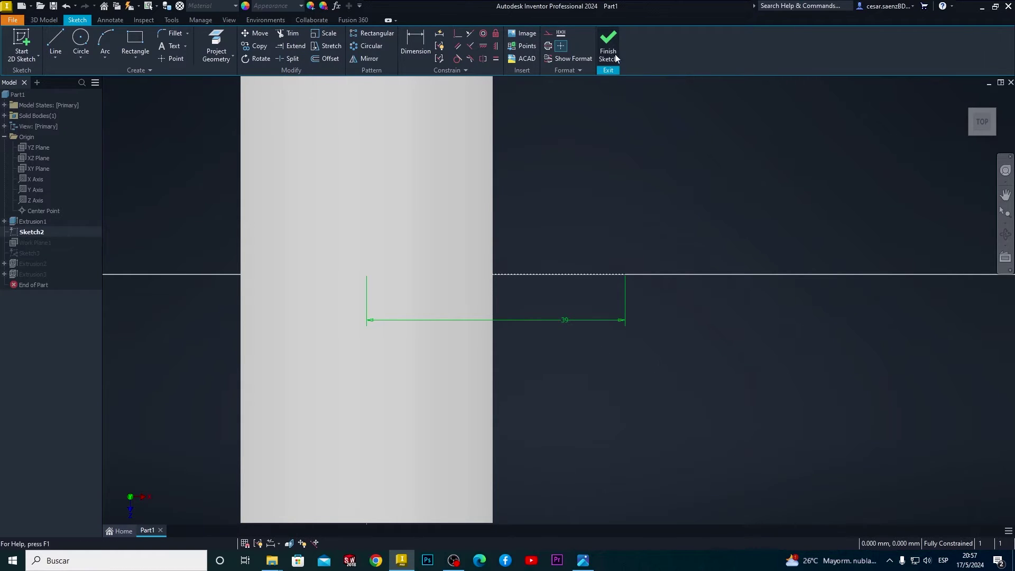
click(609, 55)
mouse_move(693, 405)
shift+middle_down()
mouse_move(746, 394)
mouse_move(736, 405)
mouse_move(634, 419)
mouse_move(657, 426)
mouse_move(661, 406)
mouse_move(615, 399)
mouse_move(617, 382)
shift+middle_up()
Hide Sketch2 and compare the tee in its home view with the dimensioned reference image
click(29, 232)
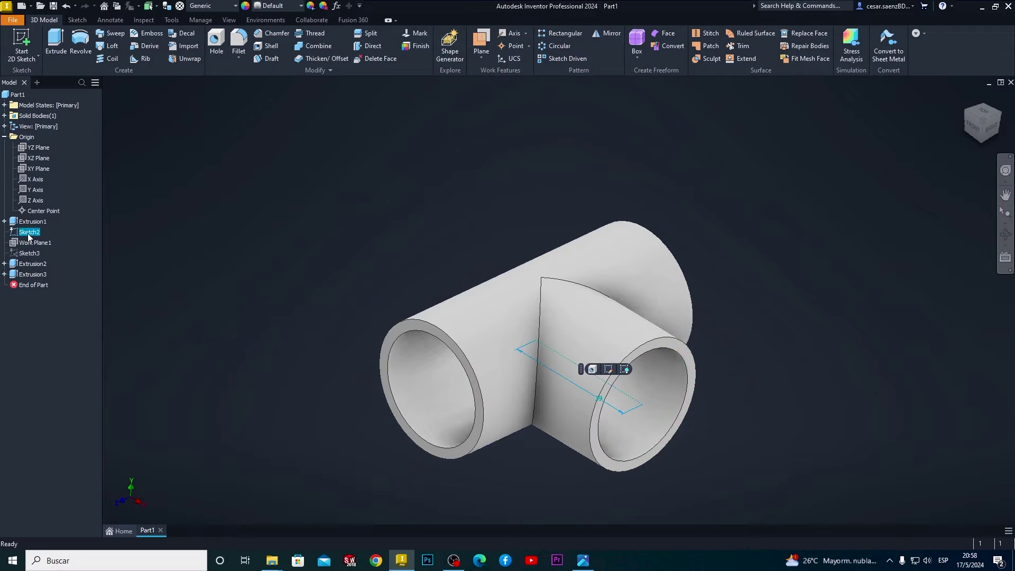
right_click(31, 233)
click(39, 373)
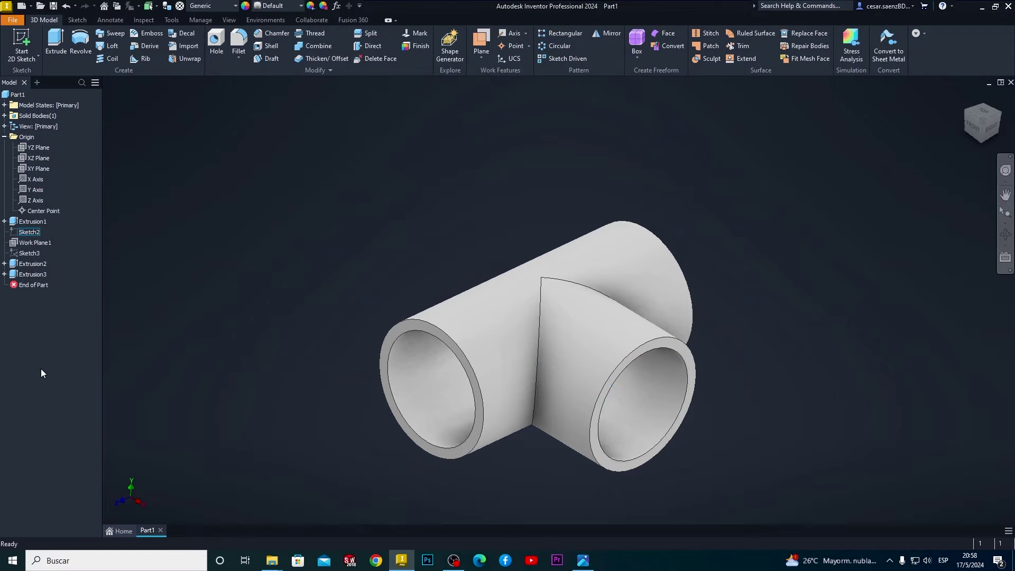
click(966, 101)
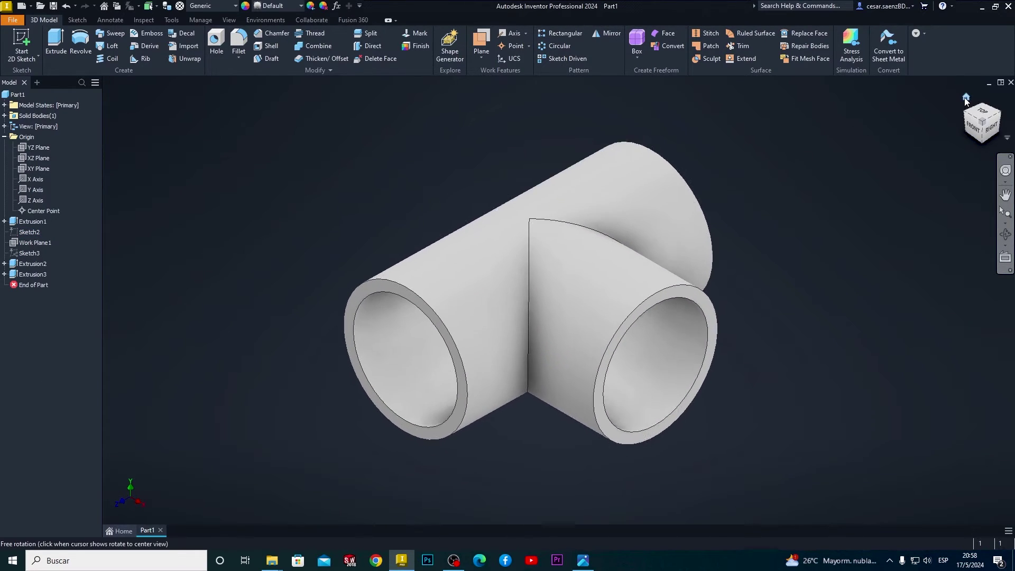
click(589, 563)
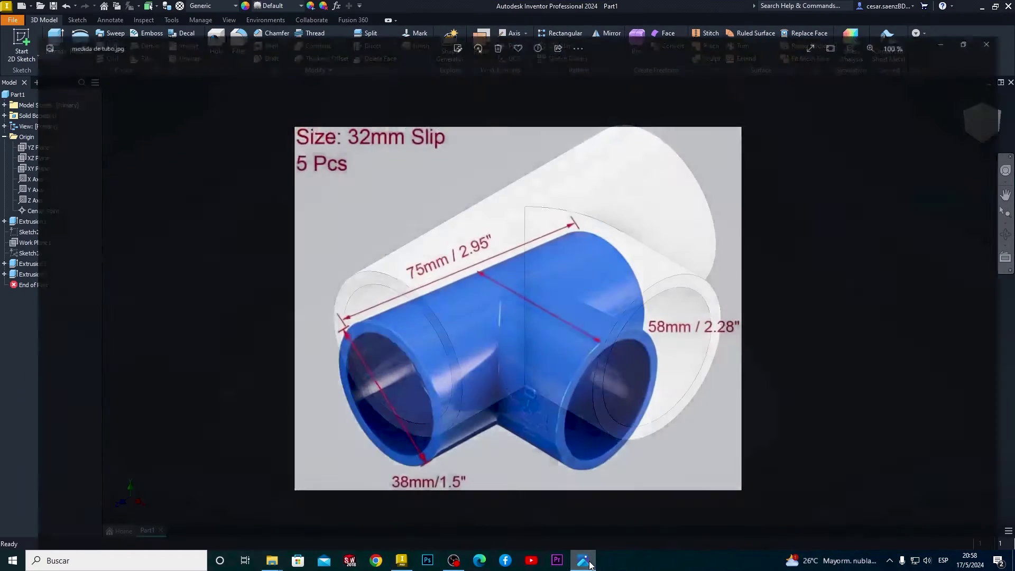
click(584, 561)
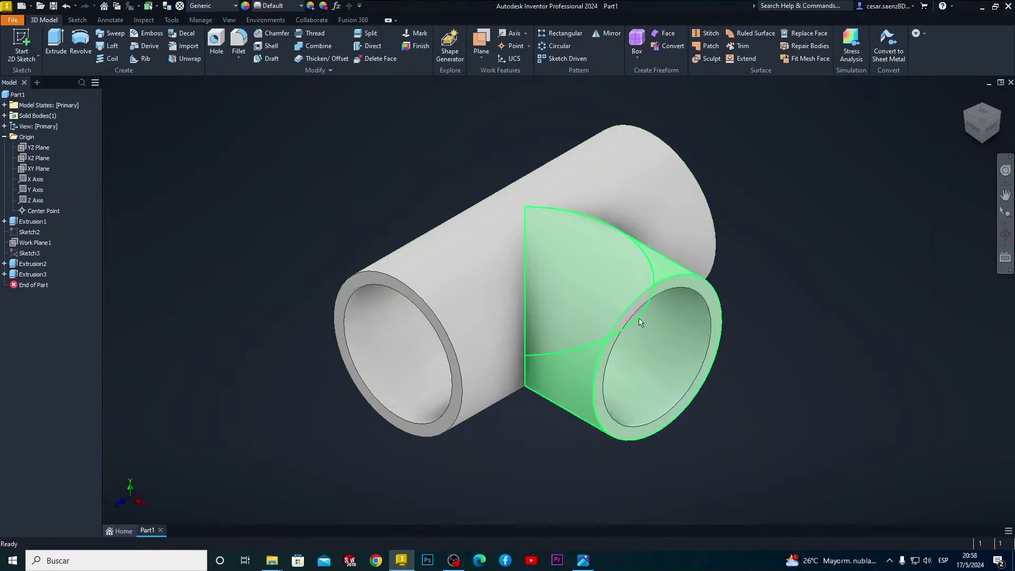
Fillet the two outer edges where the branch pipe meets the main pipe with a 2 mm radius
click(239, 52)
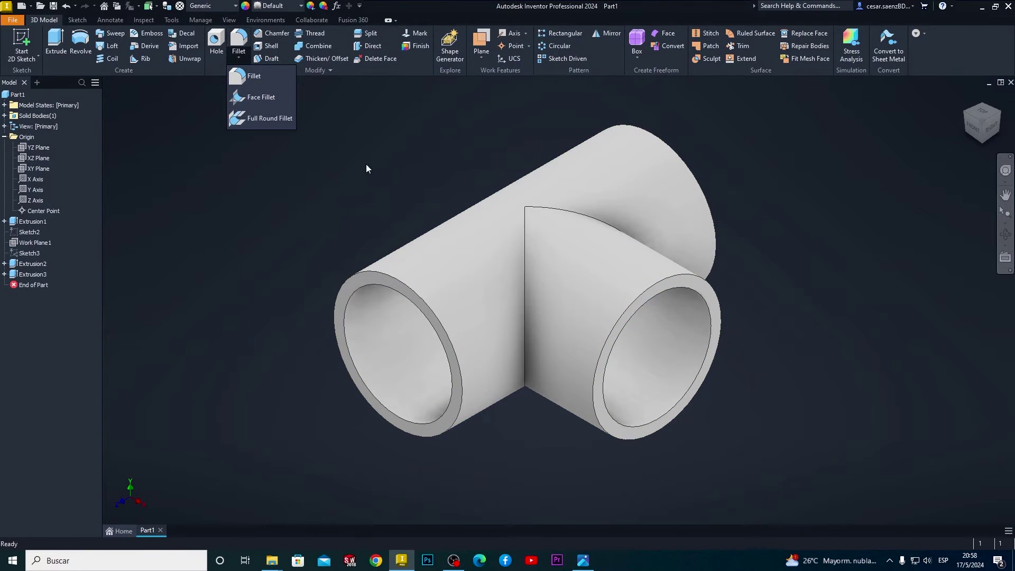
click(258, 80)
click(526, 253)
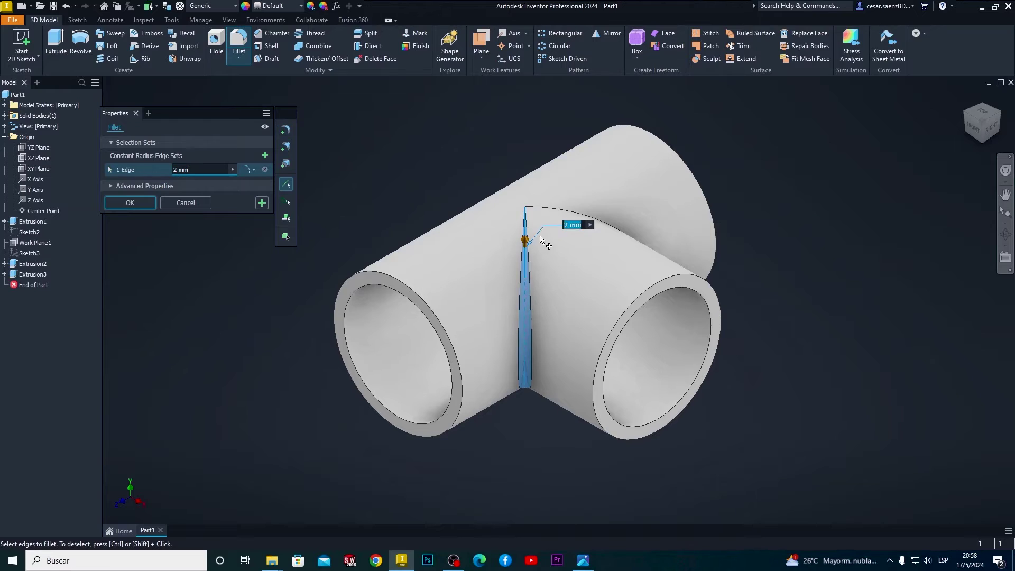
click(560, 211)
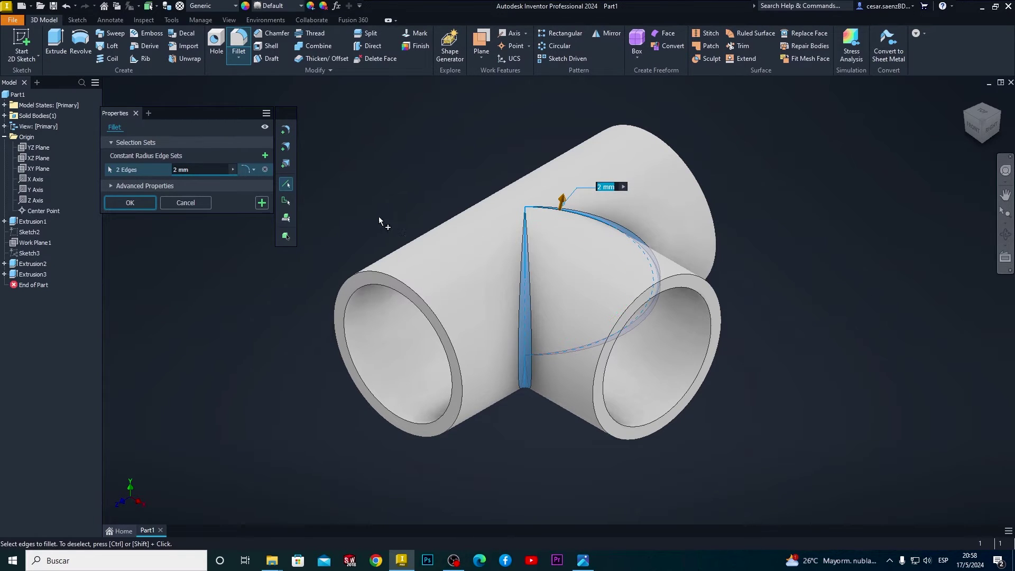
drag(210, 174, 178, 170)
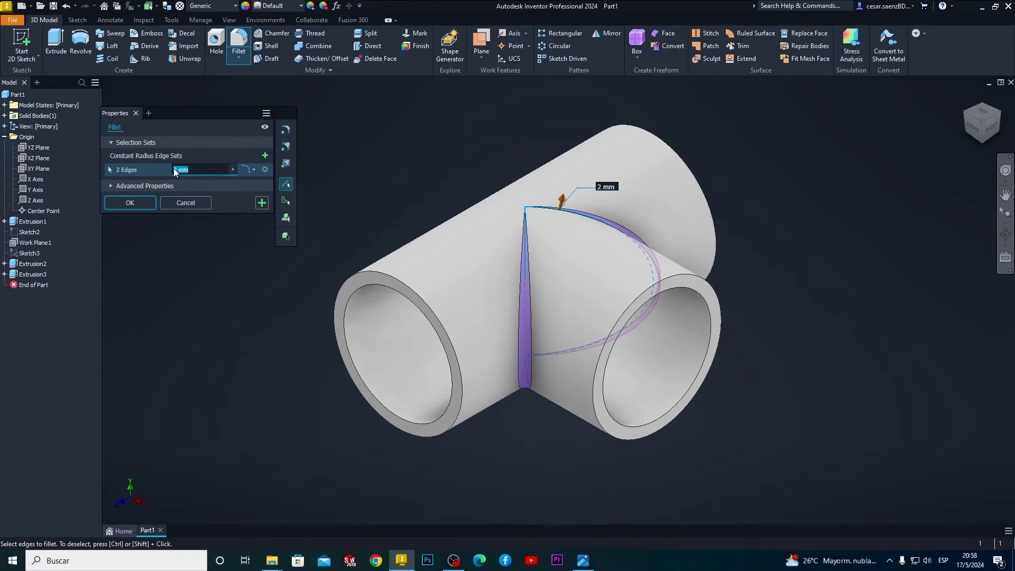
text(1)
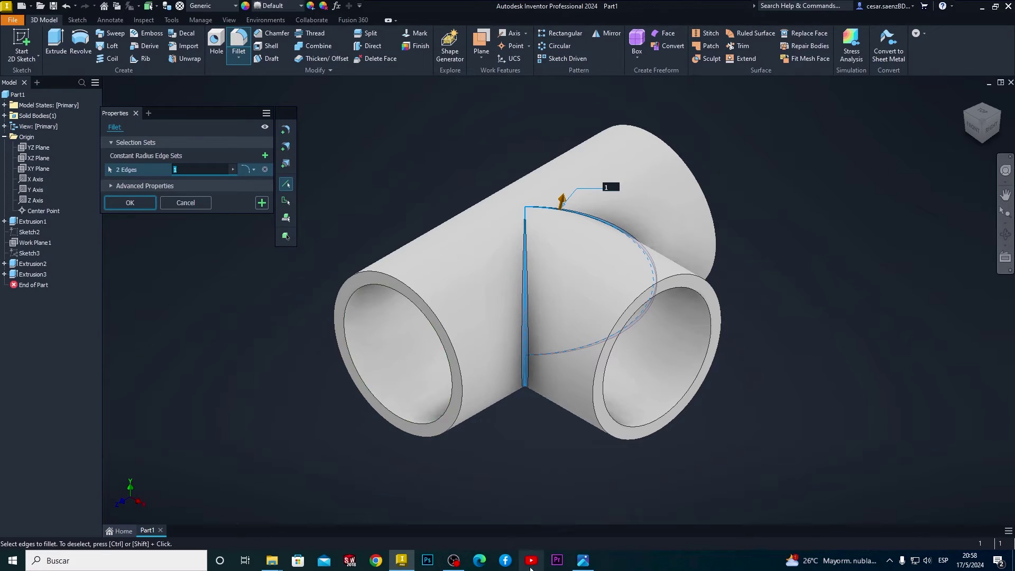
click(581, 561)
click(581, 561)
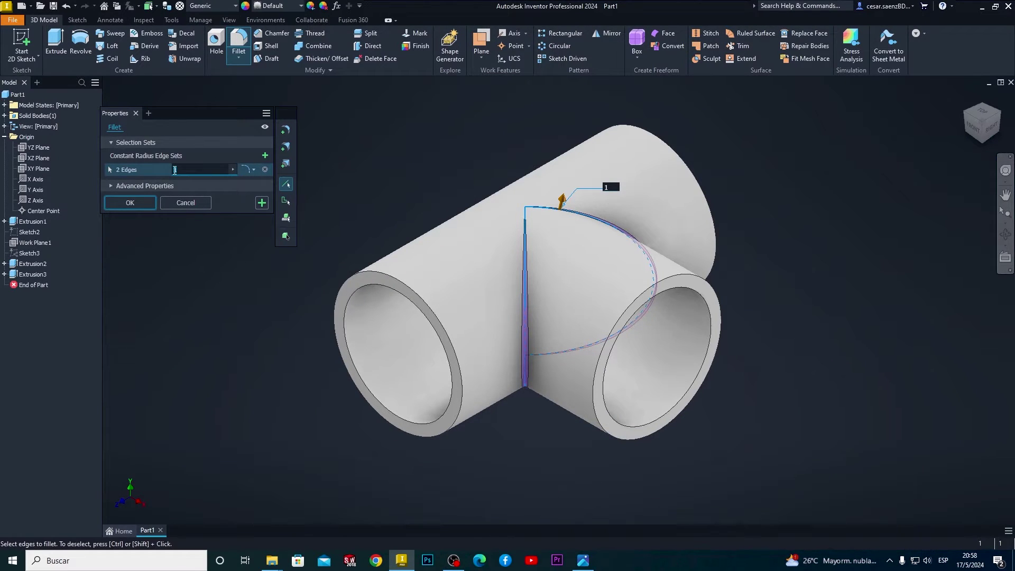
click(140, 202)
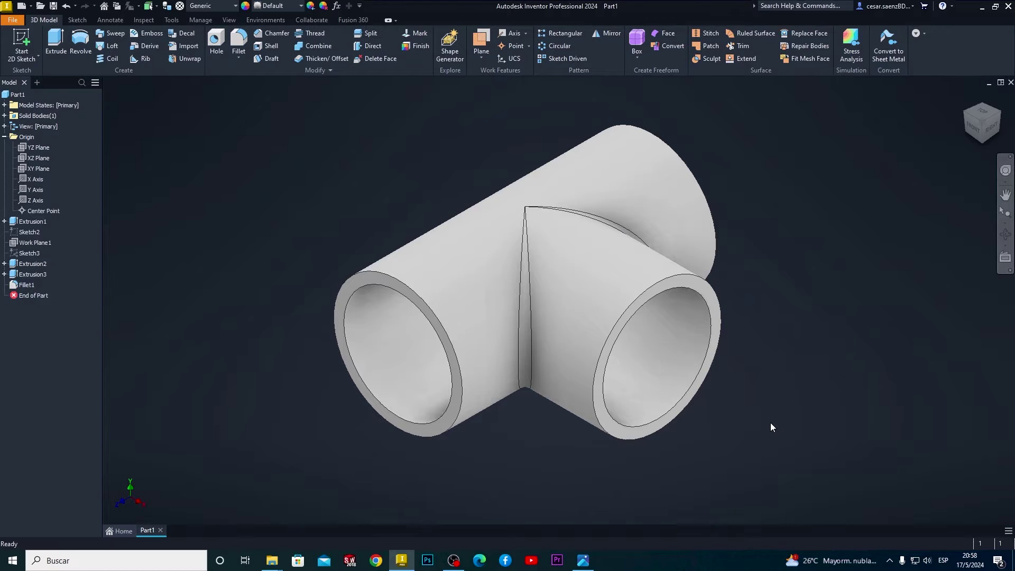
Save the part in the modele de codo folder under the name CODO 90°
click(53, 9)
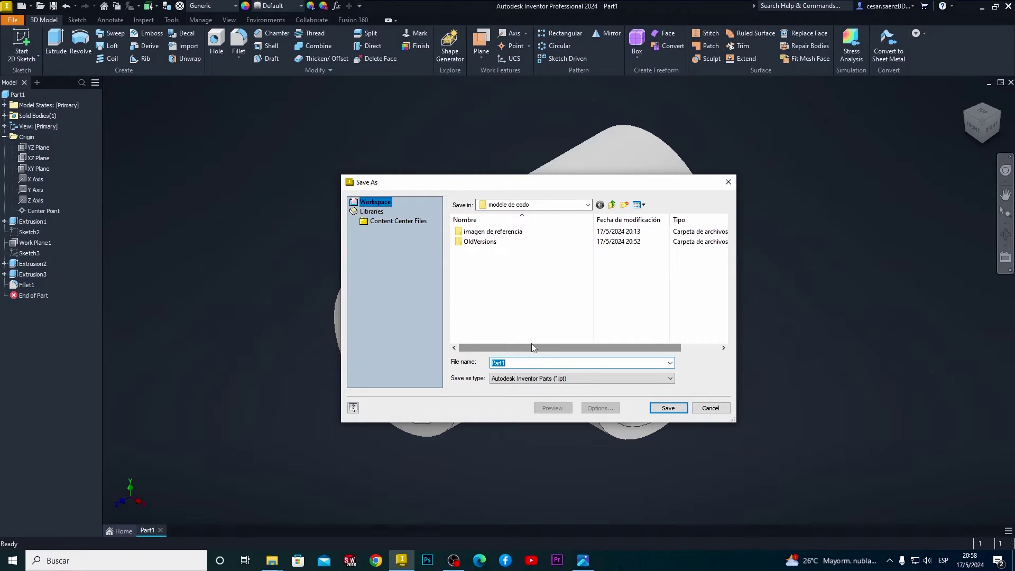
text(CODO 90°)
key(Return)
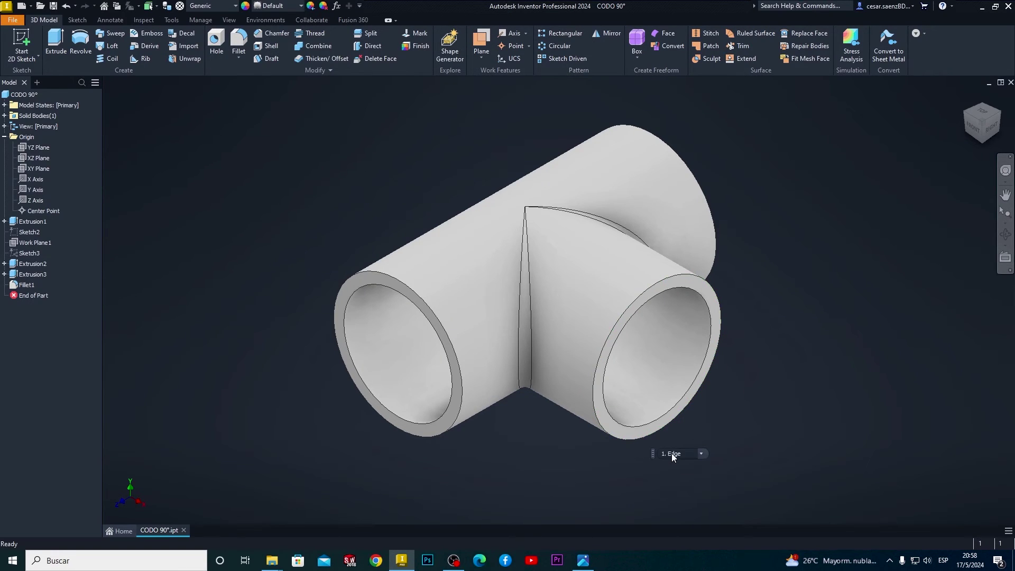
Examine the finished tee from several angles, including its inner bores, outer faces and the filleted junction
middle_drag(649, 364, 640, 375)
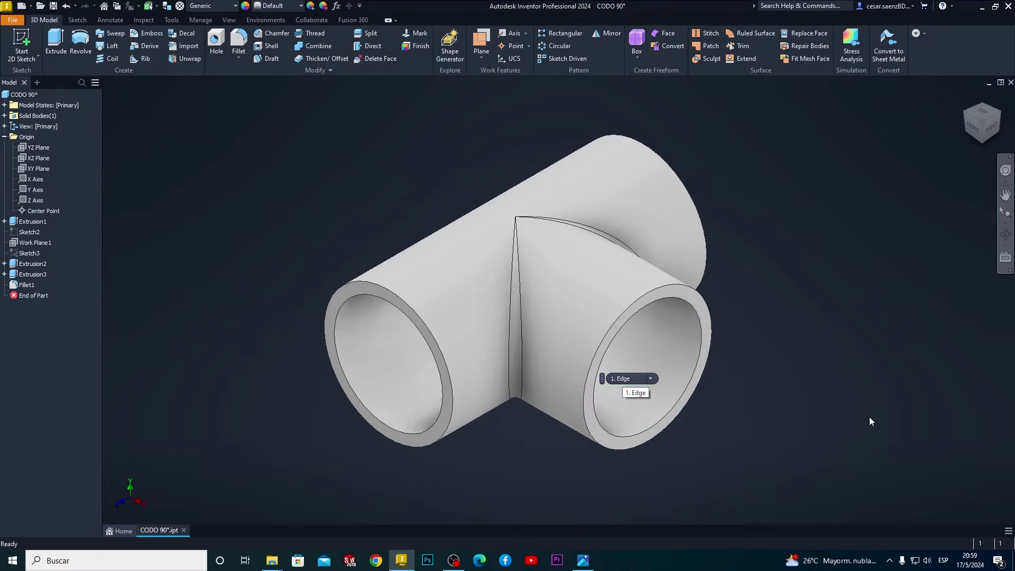
mouse_move(811, 394)
shift+middle_down()
mouse_move(854, 351)
mouse_move(910, 346)
mouse_move(790, 389)
mouse_move(803, 401)
shift+middle_up()
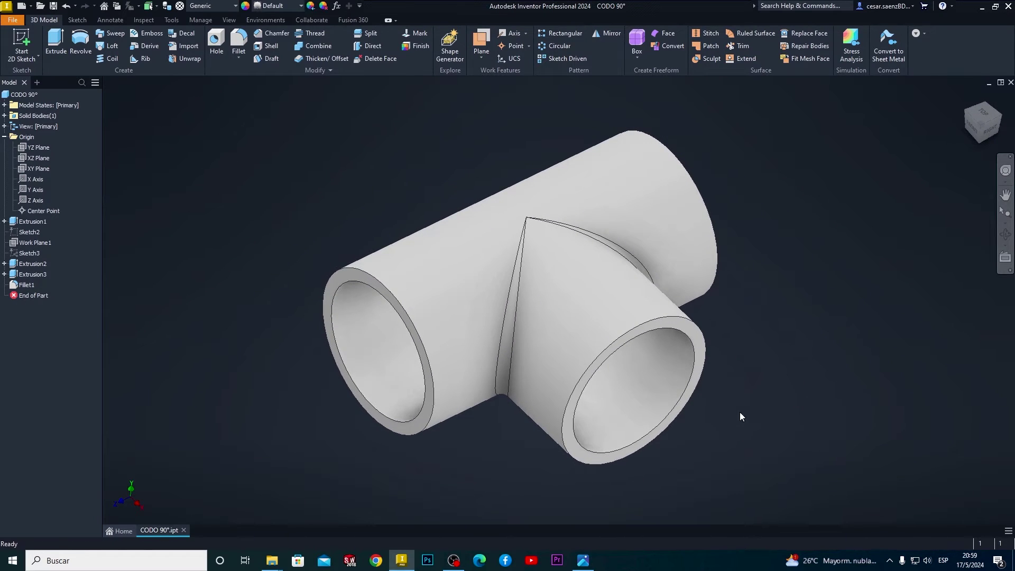
shift+middle_drag(736, 410, 874, 390)
mouse_move(653, 360)
shift+middle_down()
mouse_move(559, 355)
mouse_move(616, 392)
mouse_move(634, 445)
mouse_move(655, 415)
shift+middle_up()
click(965, 97)
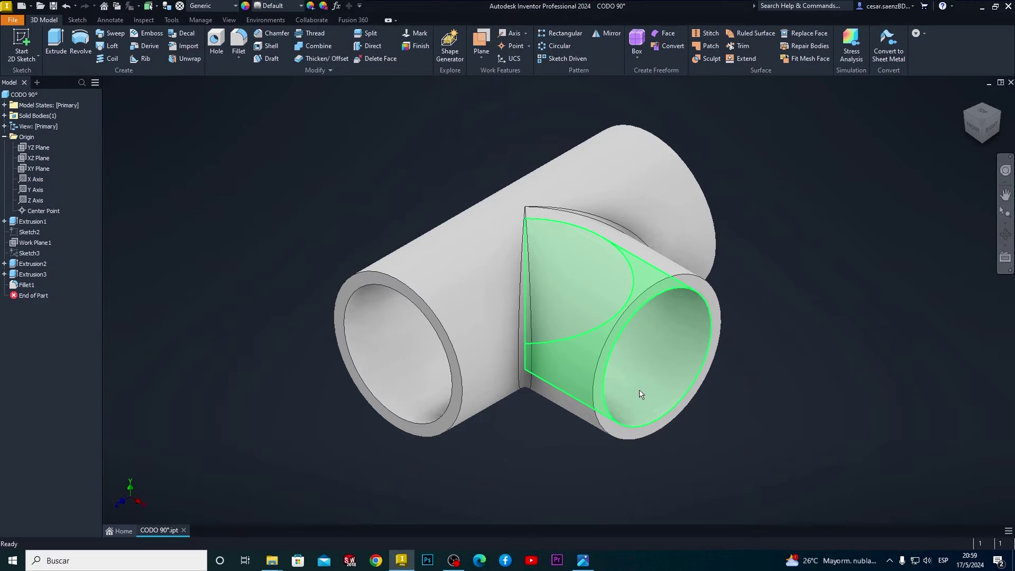
shift+middle_drag(660, 423, 743, 425)
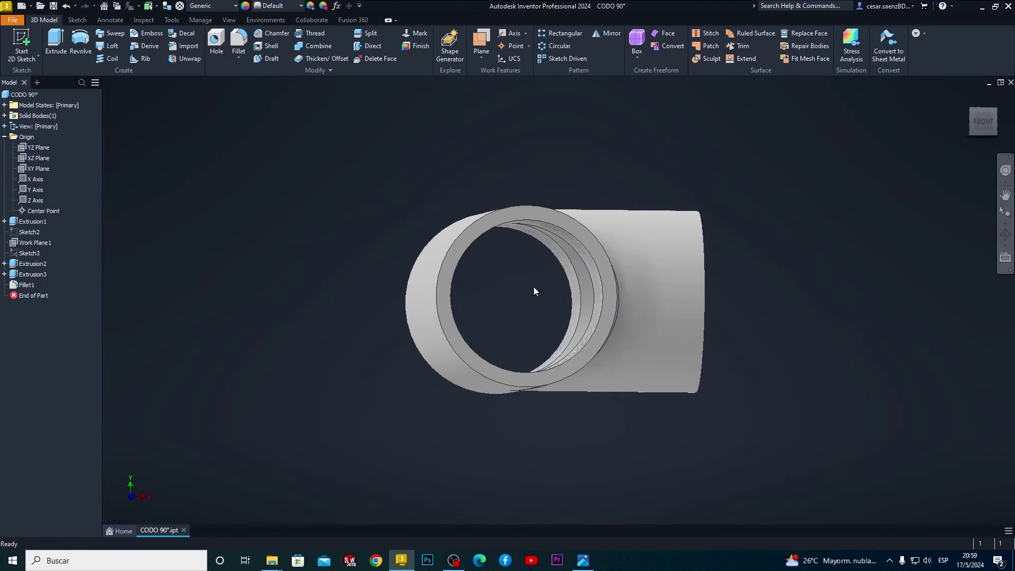
shift+middle_drag(646, 363, 655, 296)
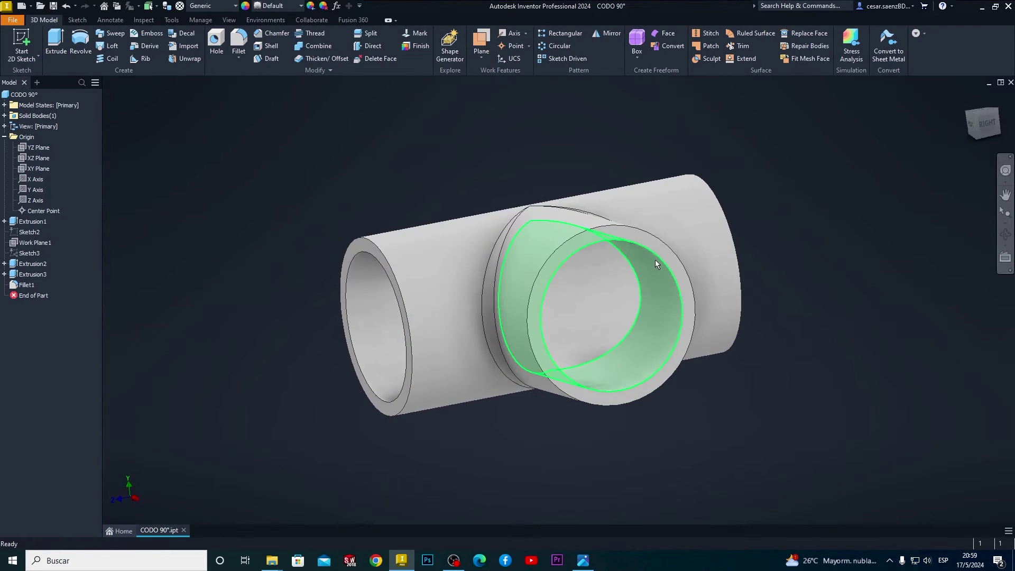
click(655, 319)
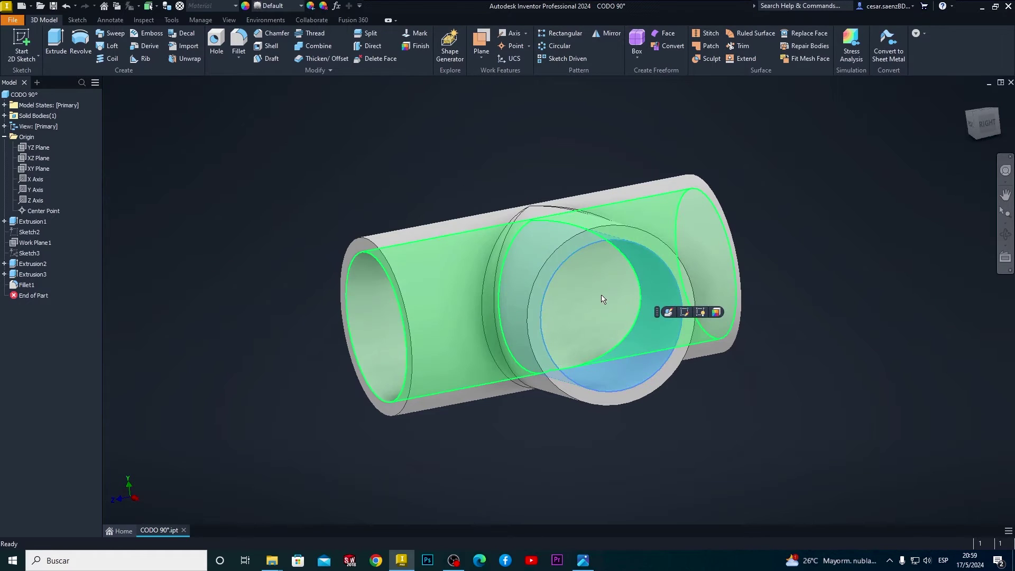
shift+middle_drag(745, 388, 681, 408)
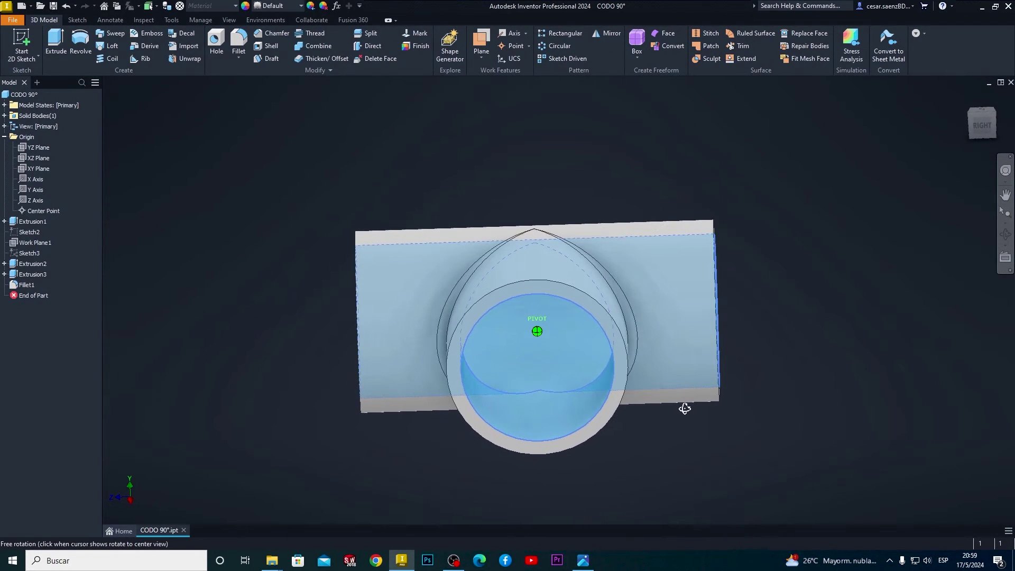
click(794, 427)
click(664, 272)
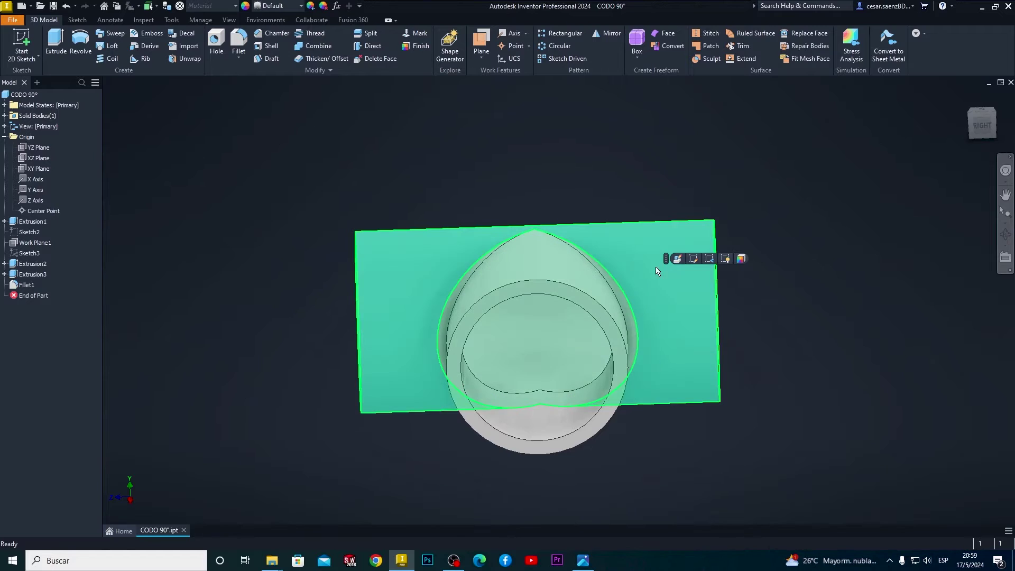
shift+middle_drag(701, 400, 617, 380)
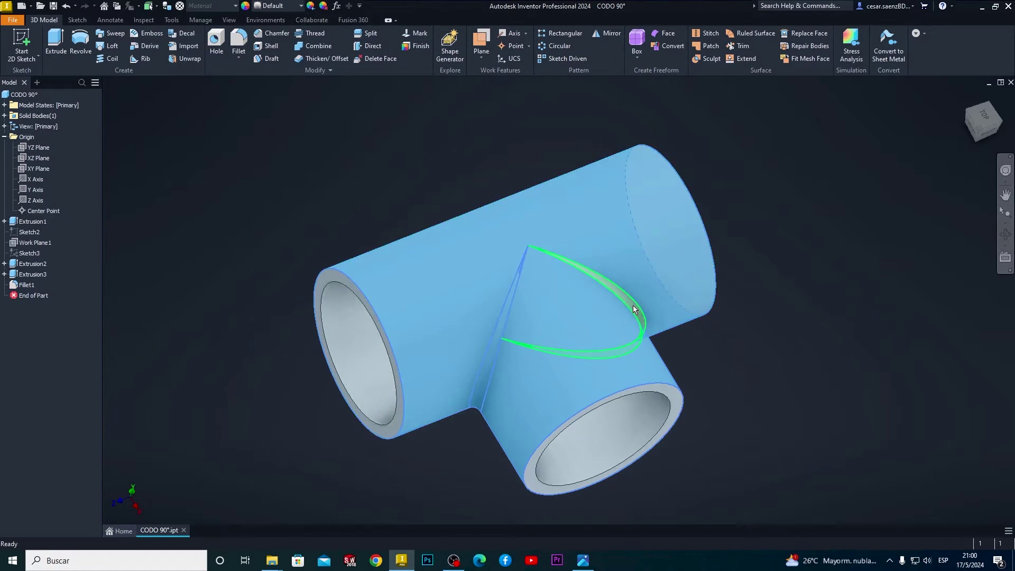
mouse_move(729, 405)
shift+middle_down()
mouse_move(722, 301)
mouse_move(724, 387)
shift+middle_up()
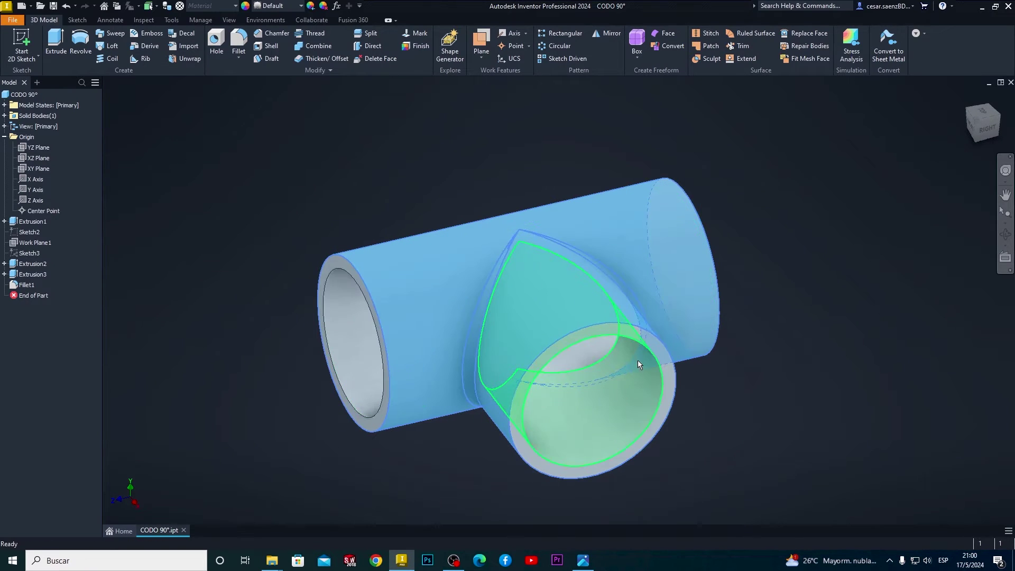
mouse_move(600, 303)
shift+middle_down()
mouse_move(708, 351)
mouse_move(727, 337)
mouse_move(581, 317)
shift+middle_up()
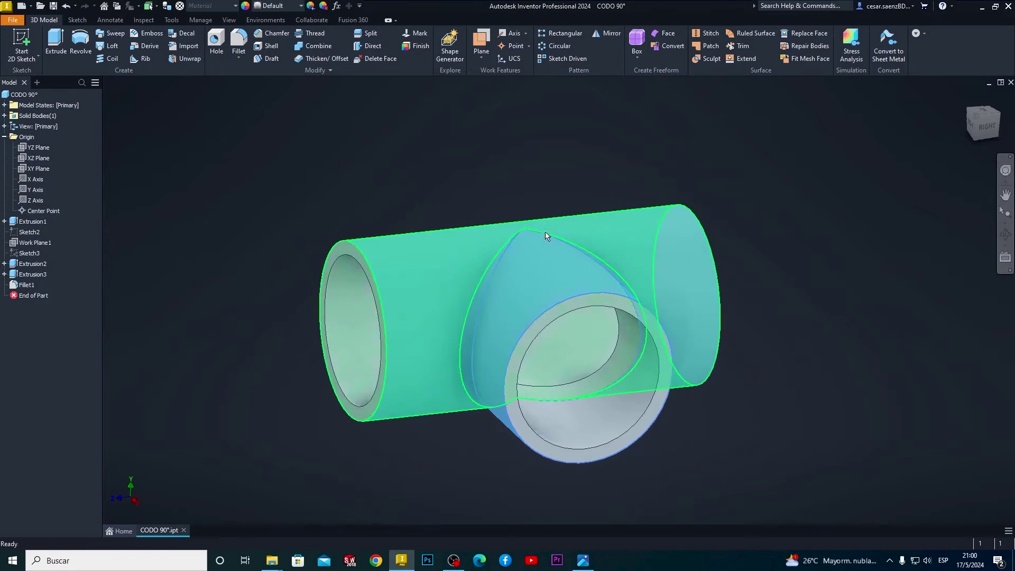
mouse_move(676, 402)
shift+middle_down()
mouse_move(669, 366)
mouse_move(593, 448)
shift+middle_up()
mouse_move(655, 427)
shift+middle_down()
mouse_move(665, 460)
mouse_move(682, 443)
shift+middle_up()
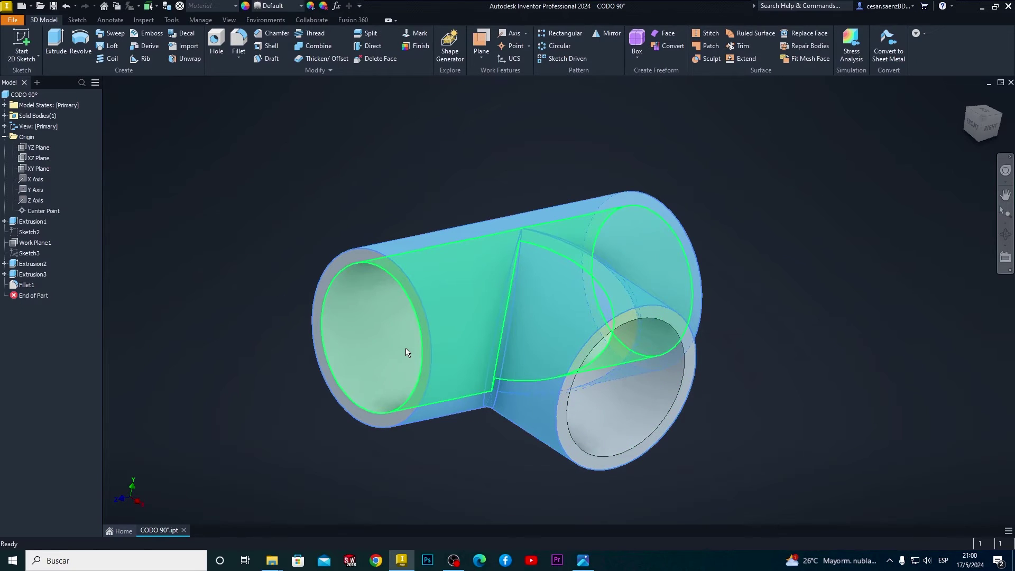
mouse_move(738, 418)
shift+middle_down()
mouse_move(661, 399)
mouse_move(688, 404)
mouse_move(671, 410)
mouse_move(771, 419)
shift+middle_up()
click(719, 423)
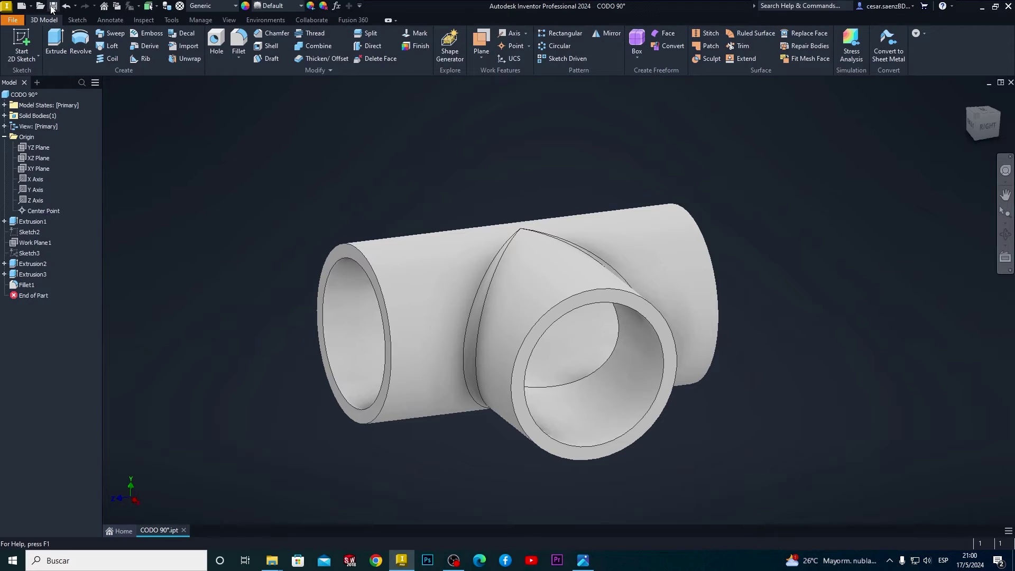
click(967, 96)
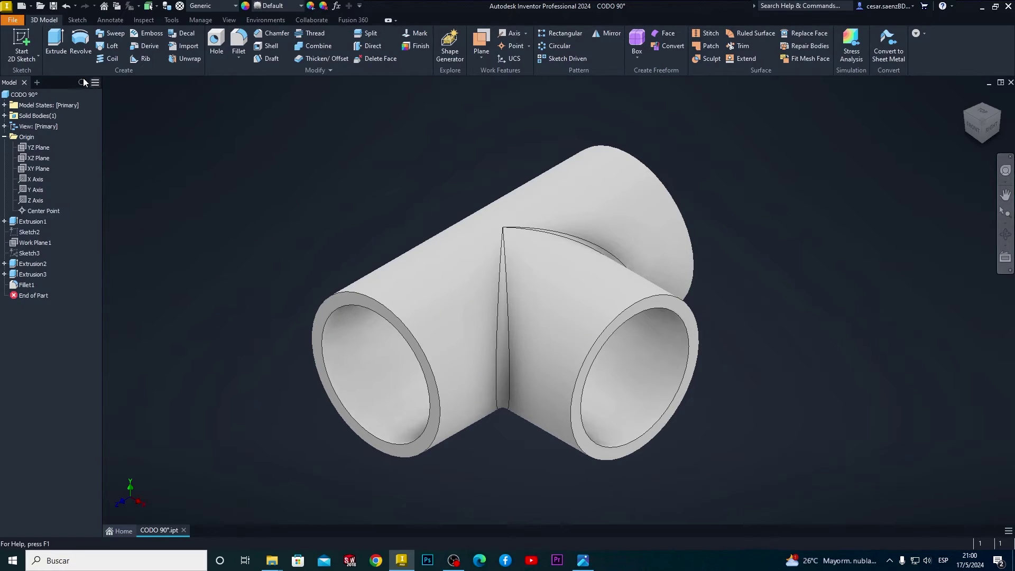
Create a mold design assembly named Molde de Codo from the Mold Design (mm).iam template
click(22, 6)
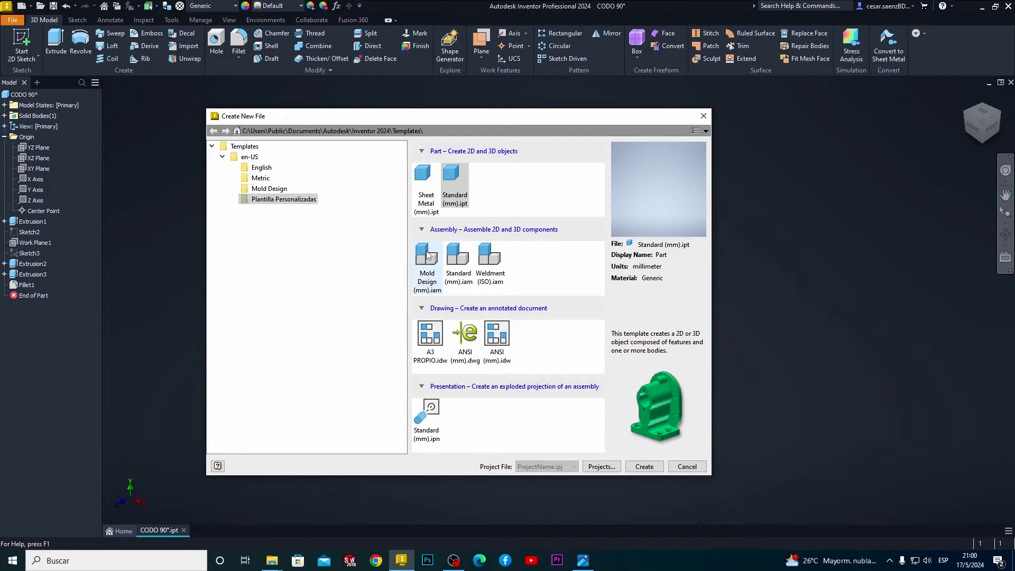
click(424, 262)
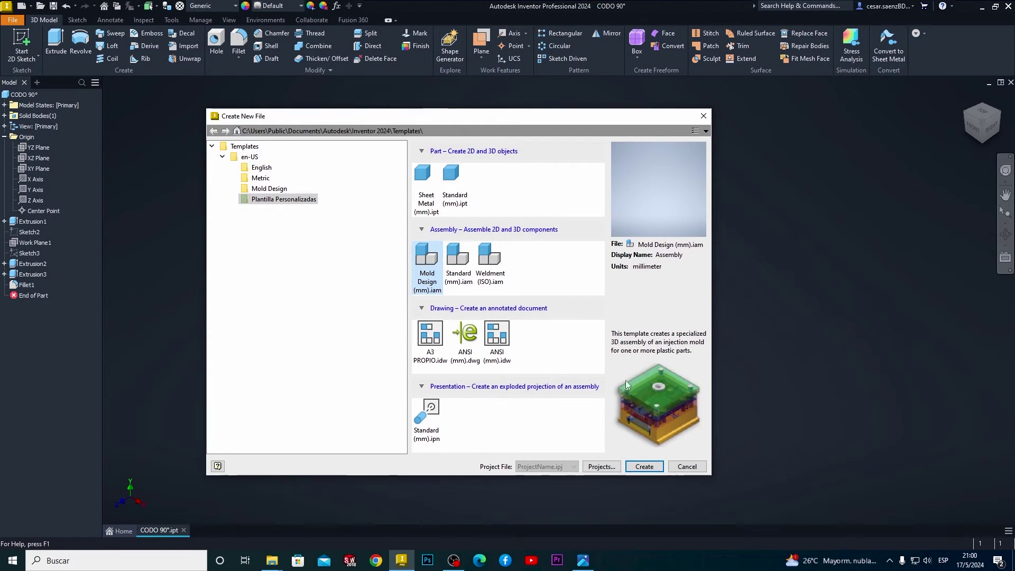
click(643, 467)
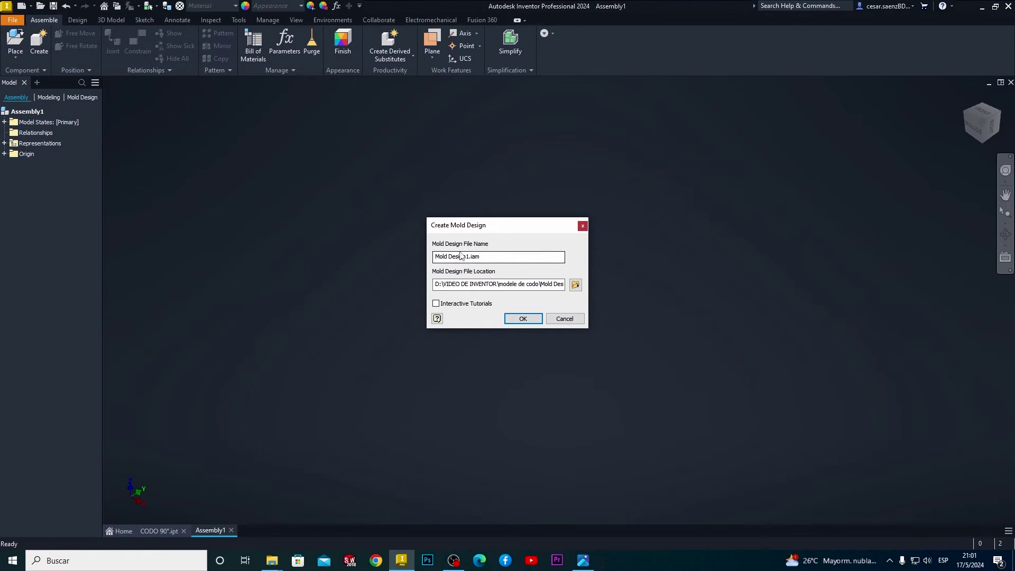
drag(469, 257, 422, 258)
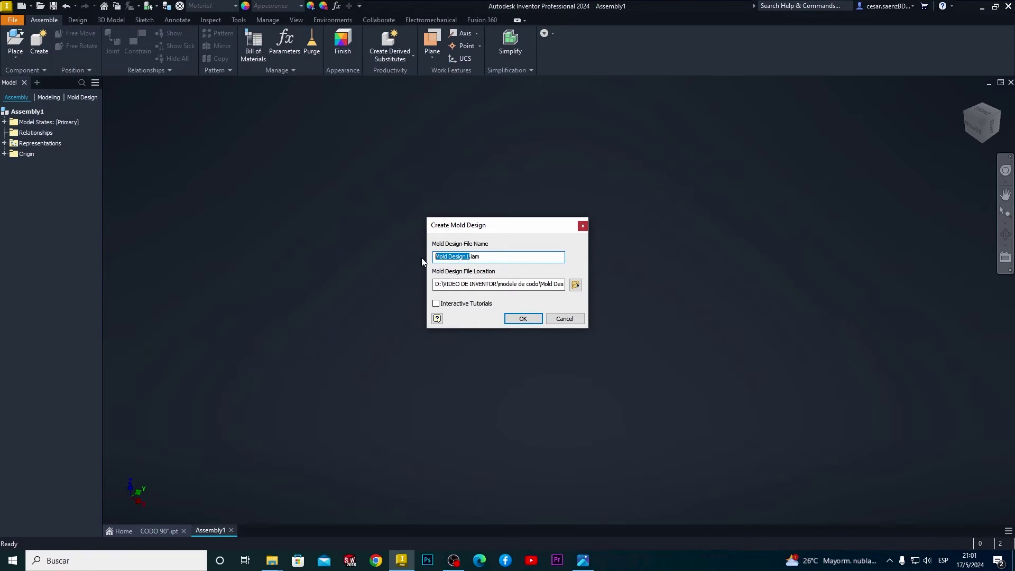
text(m)
click(521, 318)
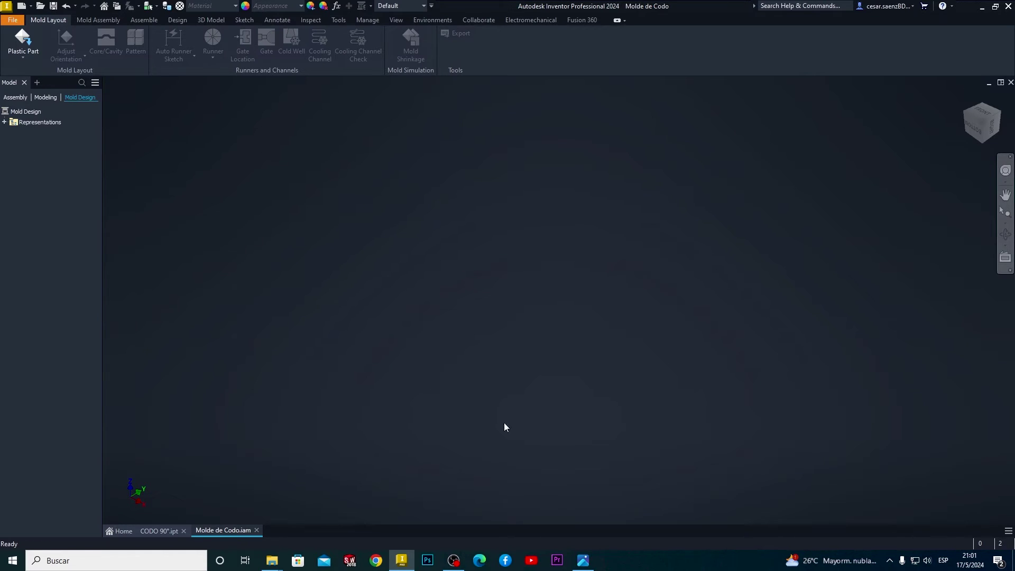
Place CODO 90° from the modele de codo folder as the plastic part of the mold
click(24, 40)
click(476, 261)
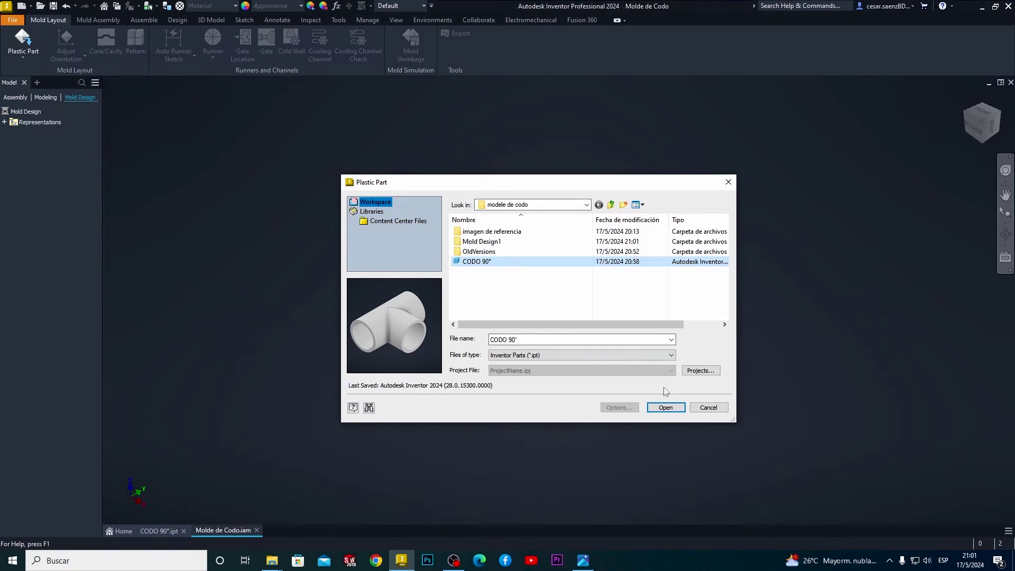
click(667, 408)
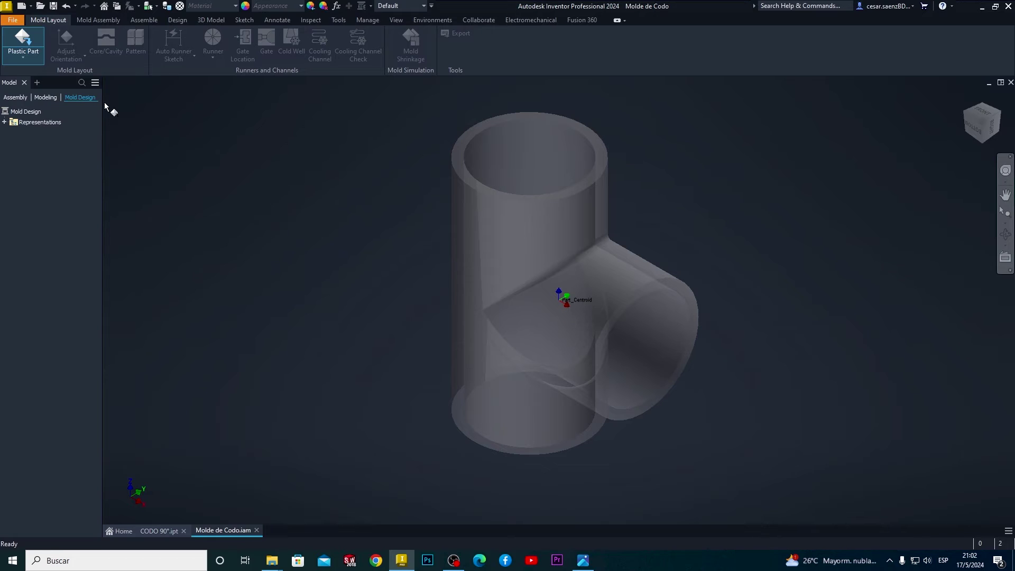
click(30, 57)
click(41, 75)
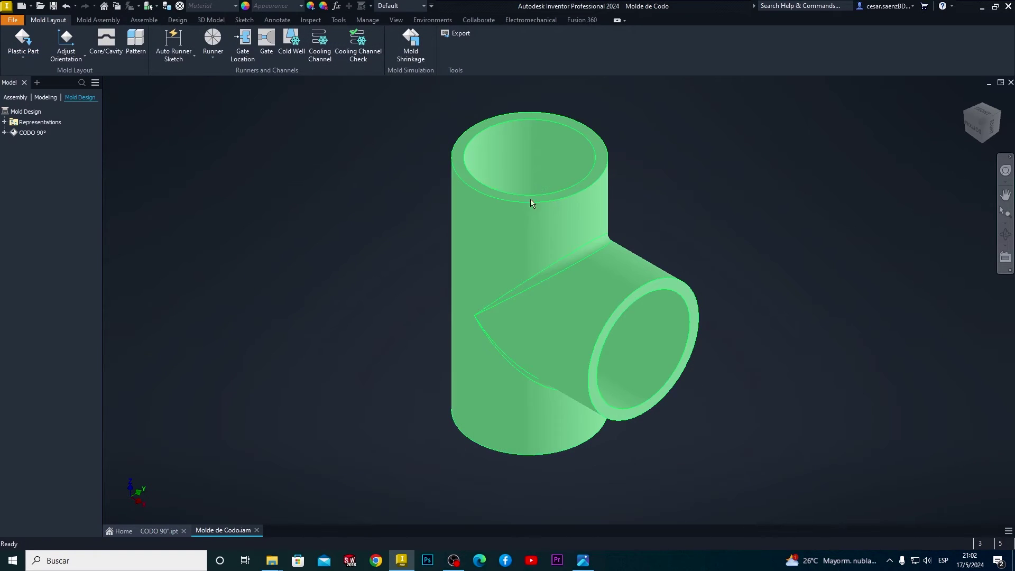
Set the visual style of the mold assembly to Shaded with Edges
middle_drag(610, 353, 599, 370)
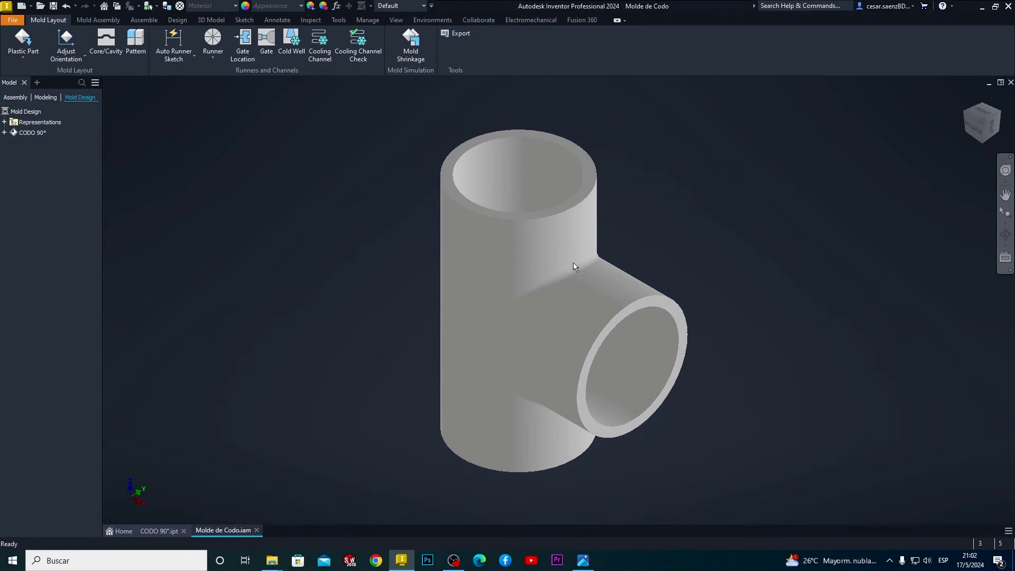
click(393, 20)
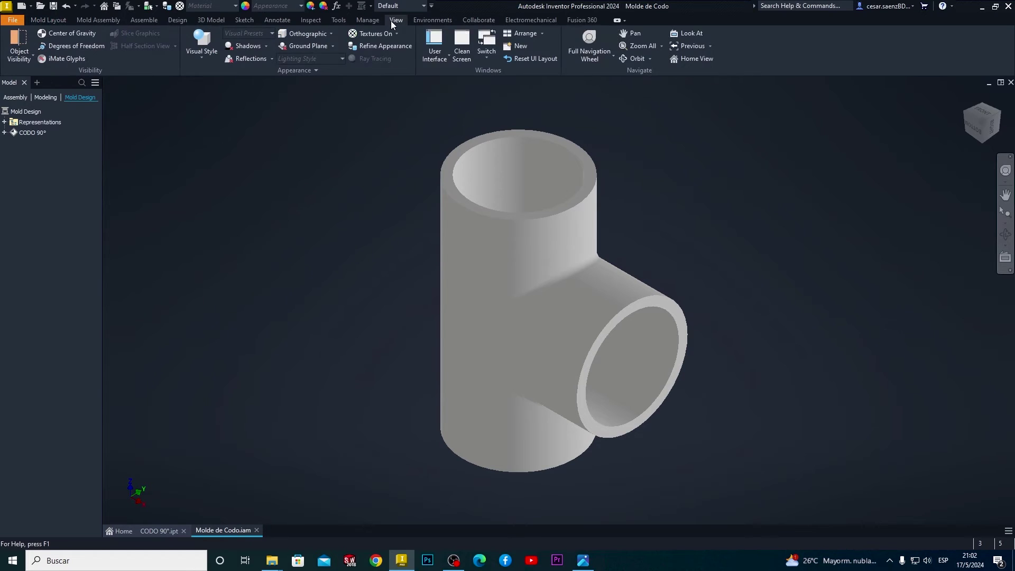
click(202, 57)
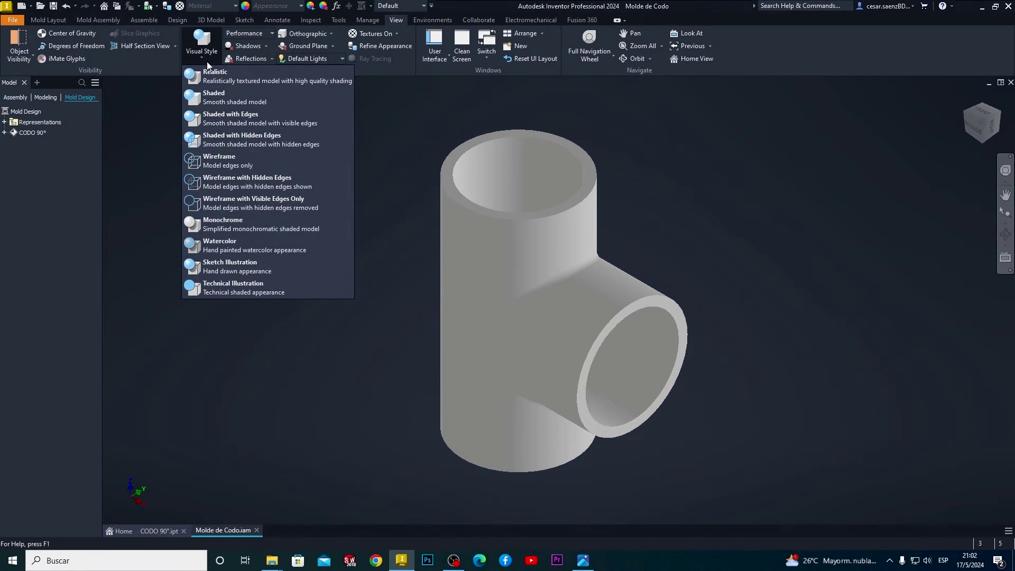
click(217, 123)
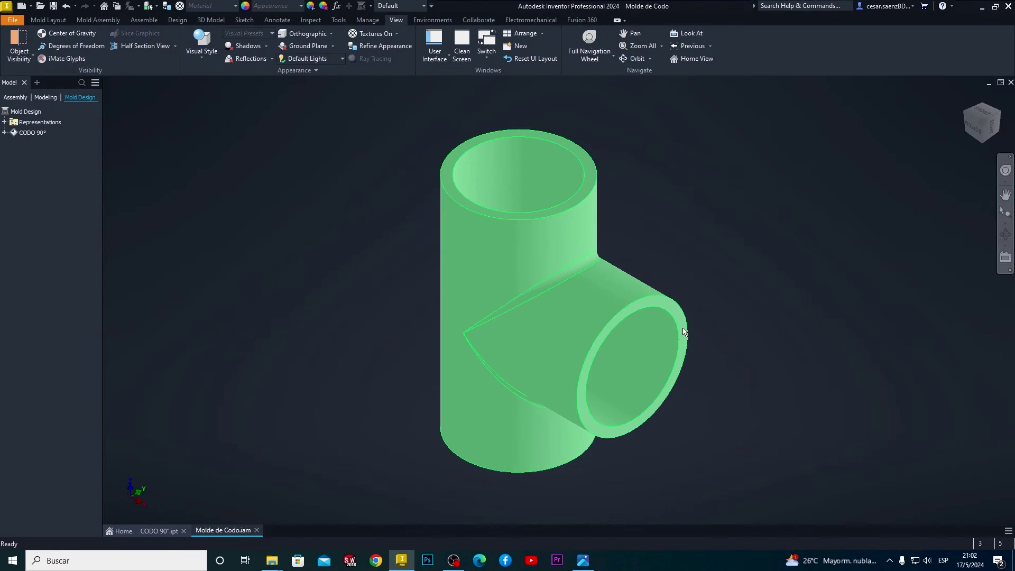
middle_drag(680, 312, 672, 313)
click(5, 132)
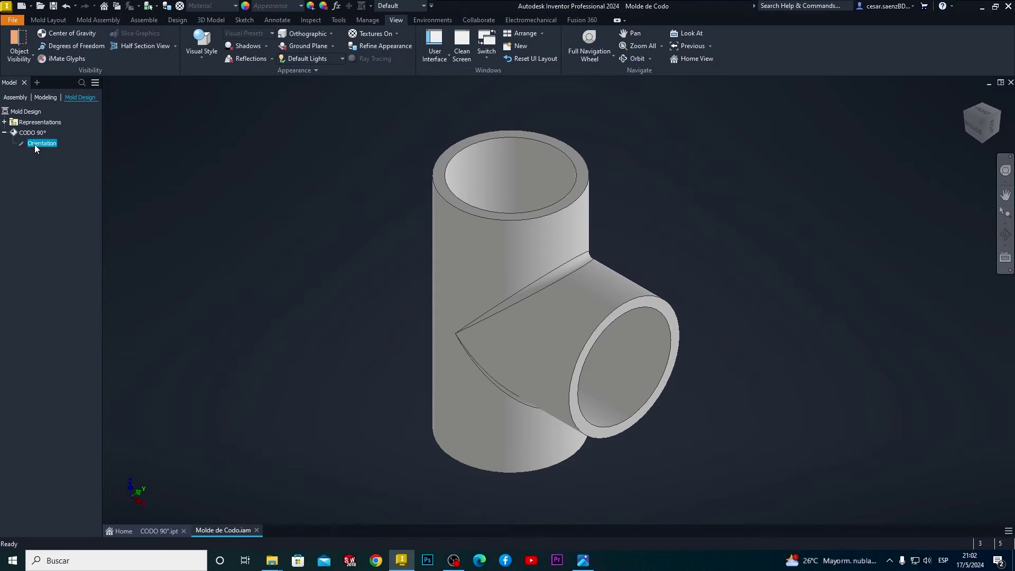
right_click(34, 144)
click(58, 162)
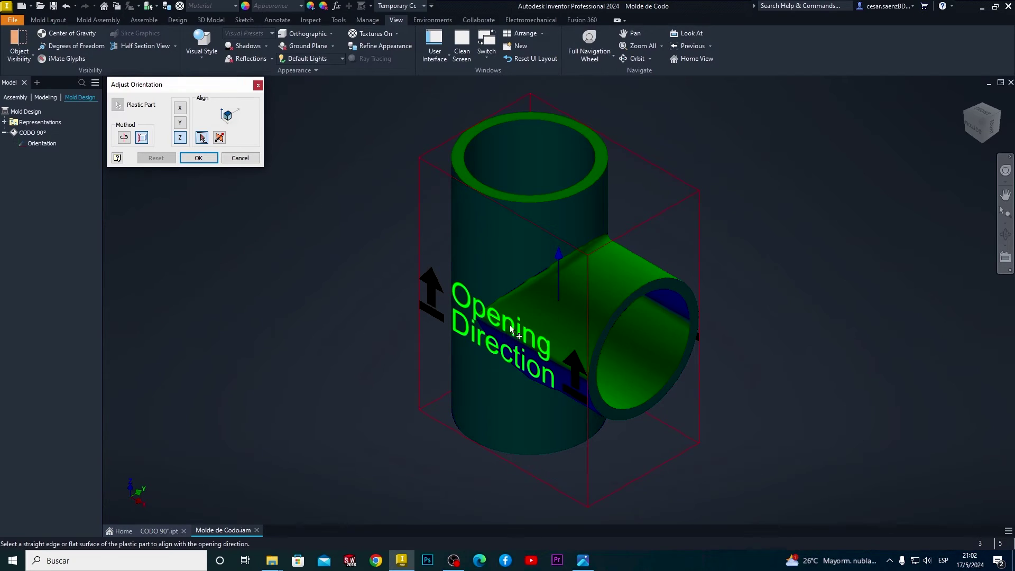
click(180, 124)
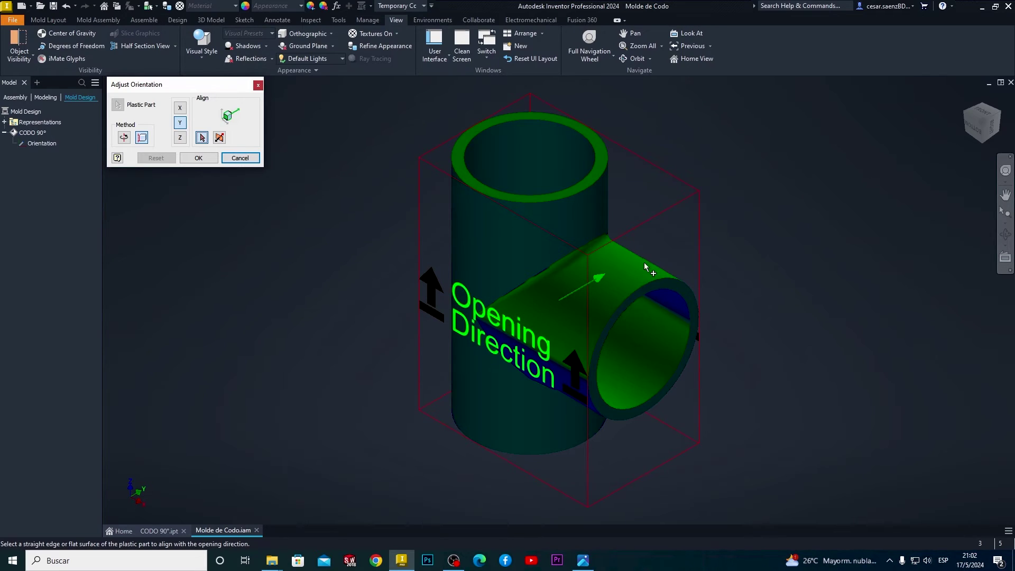
click(180, 108)
click(180, 139)
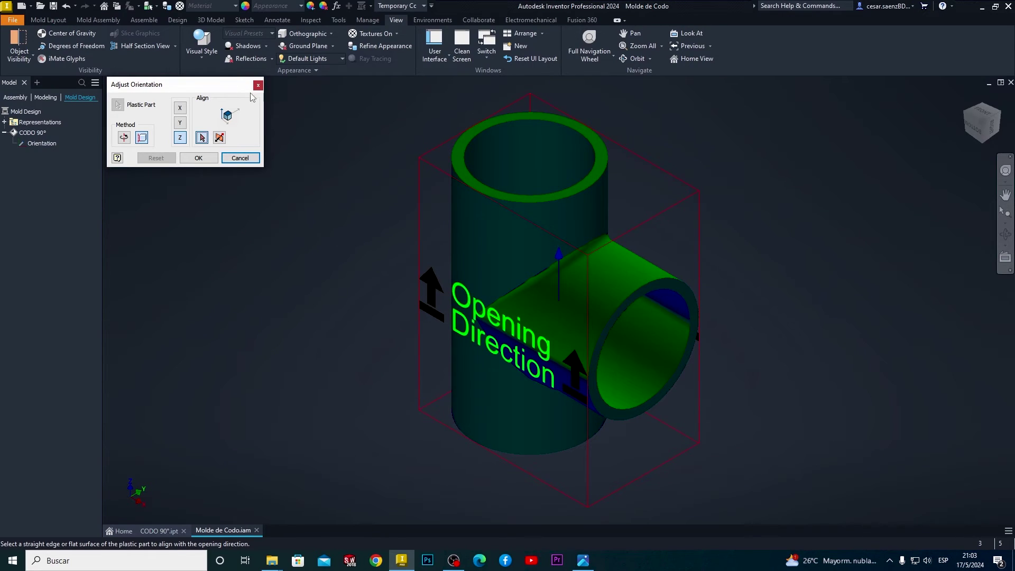
click(239, 158)
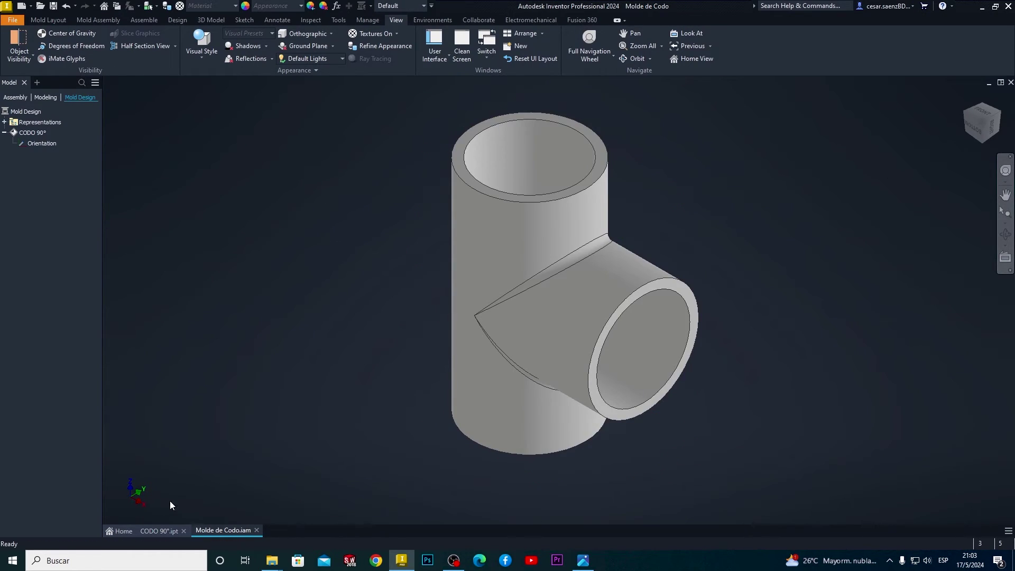
In the CODO 90° part, rotate the tee body 90° about the branch pipe's axis with Move Bodies and save the part
click(159, 531)
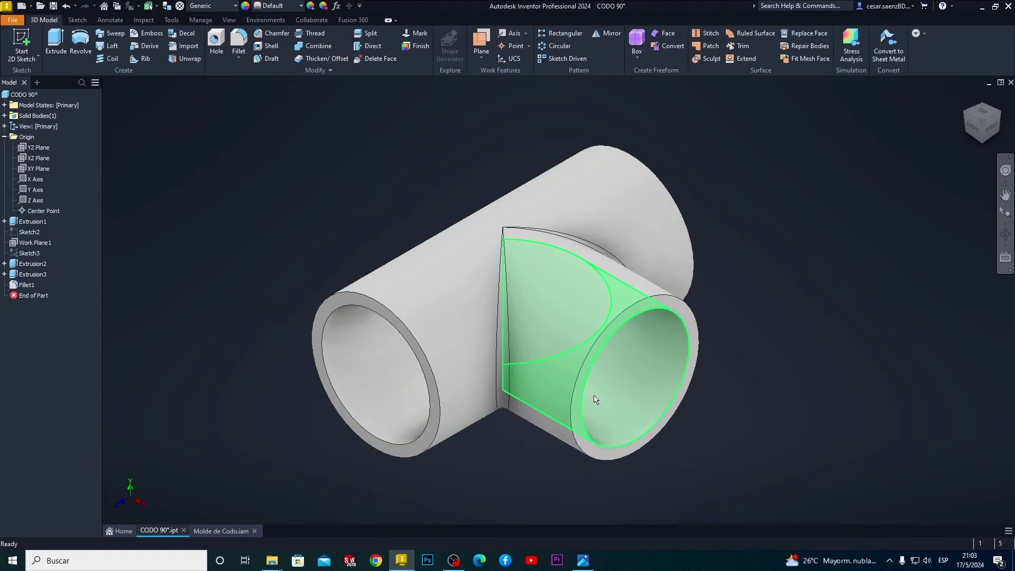
mouse_move(536, 321)
shift+middle_down()
mouse_move(566, 315)
mouse_move(623, 271)
mouse_move(523, 220)
mouse_move(502, 344)
mouse_move(475, 331)
shift+middle_up()
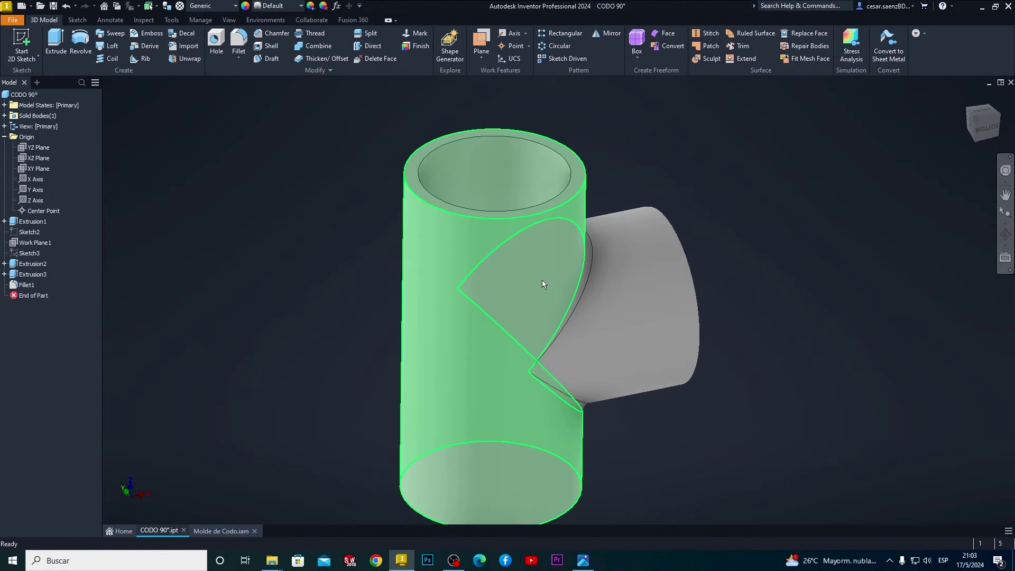
click(966, 98)
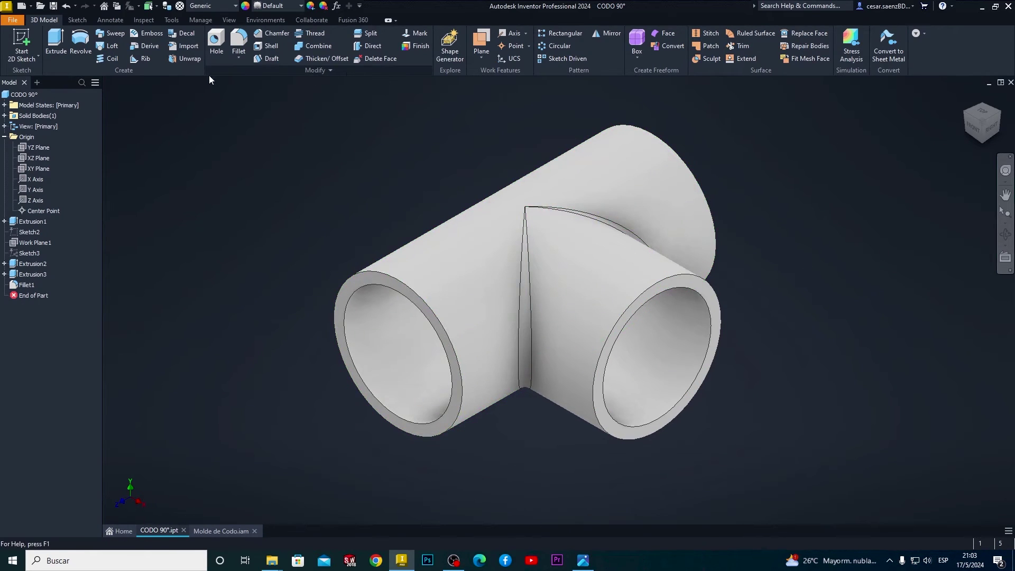
click(328, 72)
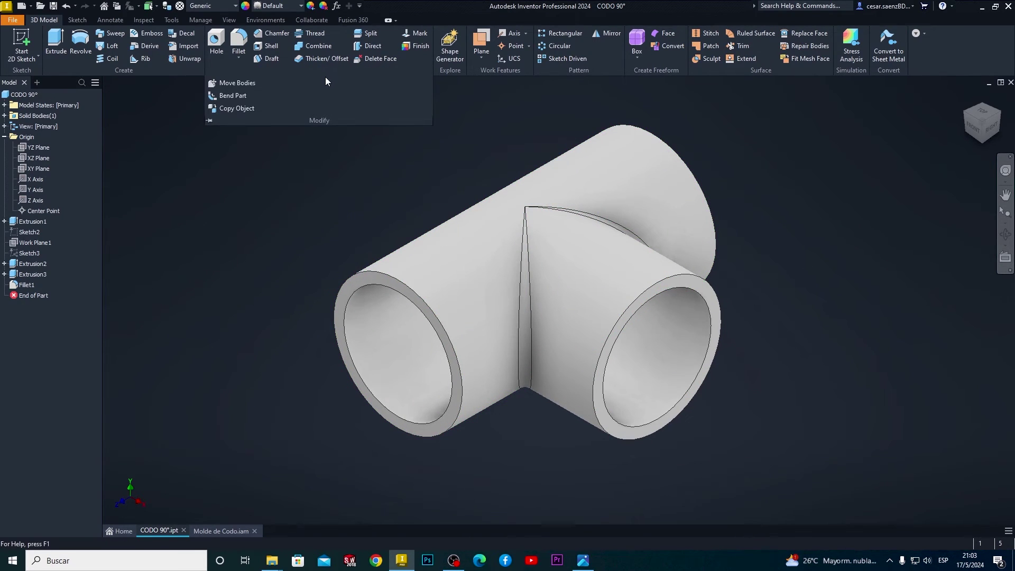
click(237, 83)
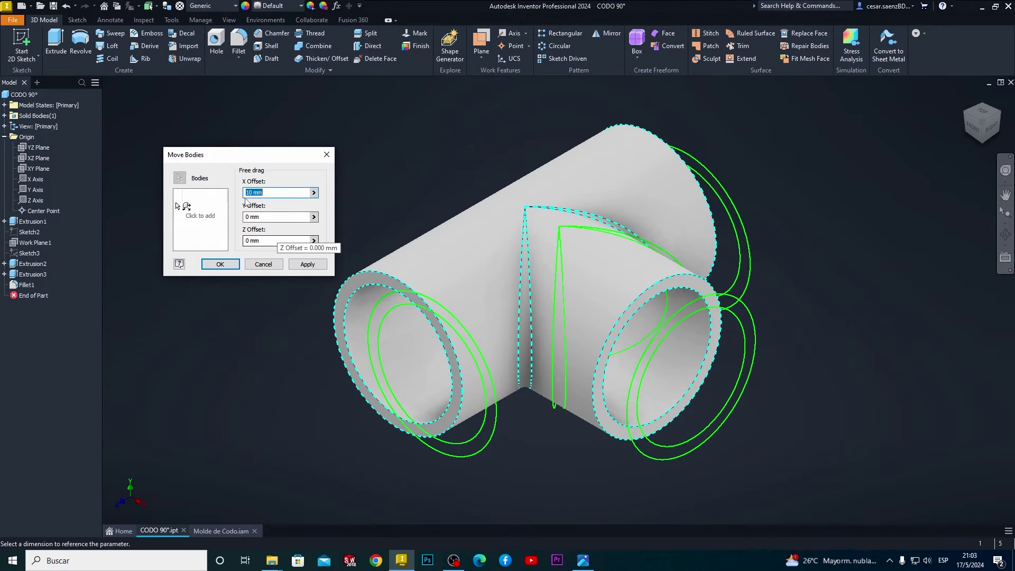
click(200, 207)
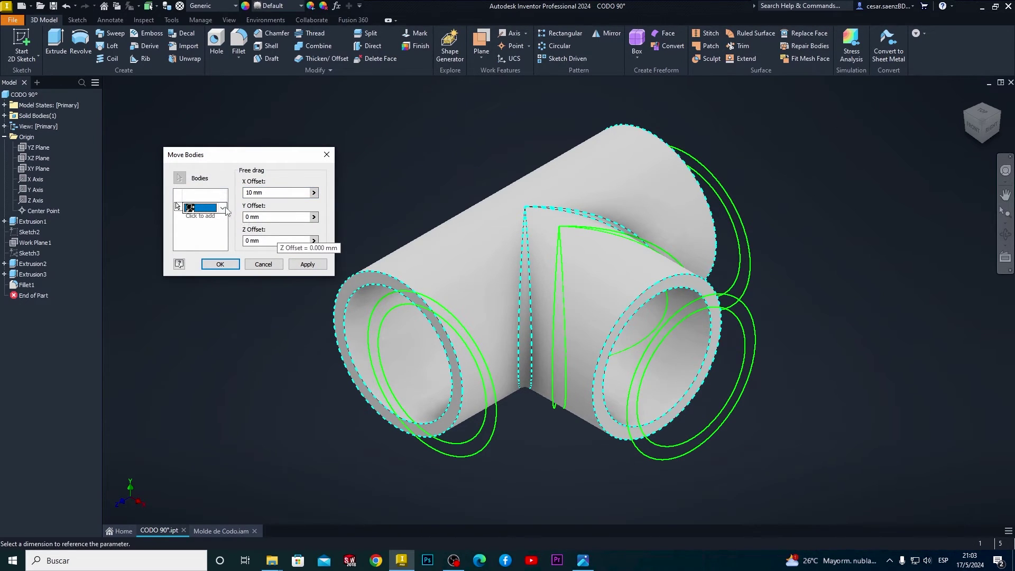
click(225, 209)
click(204, 238)
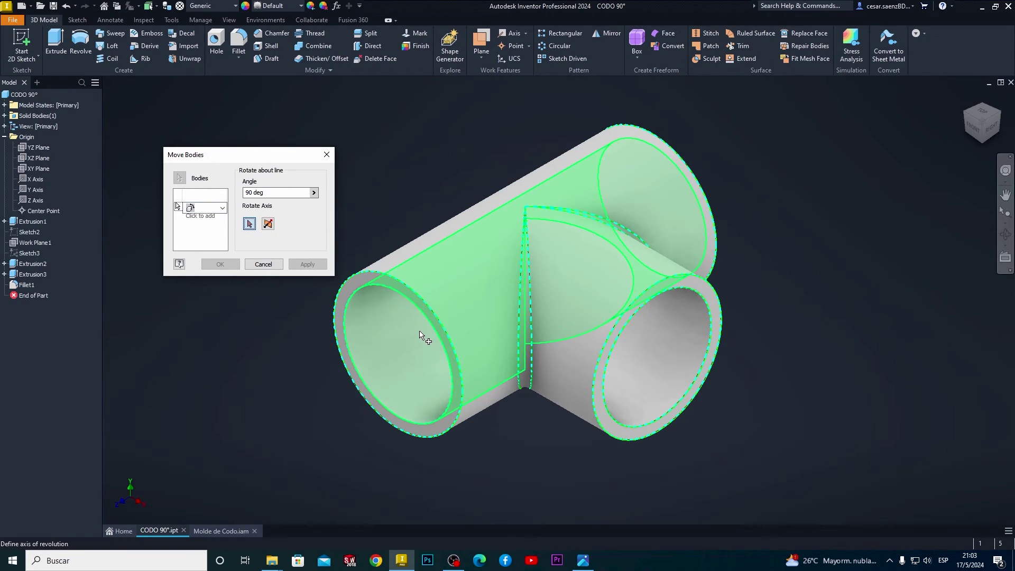
click(599, 319)
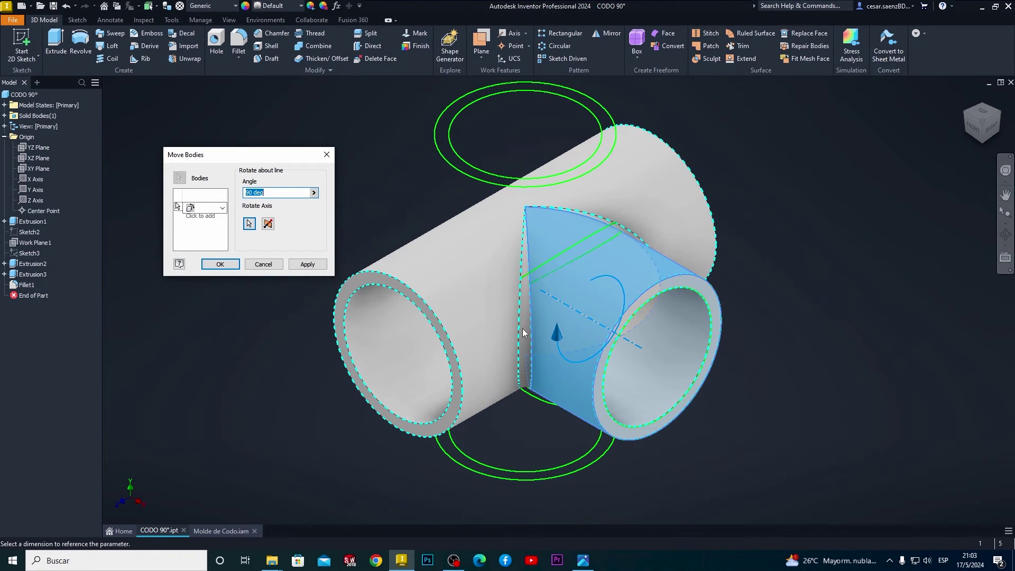
click(308, 264)
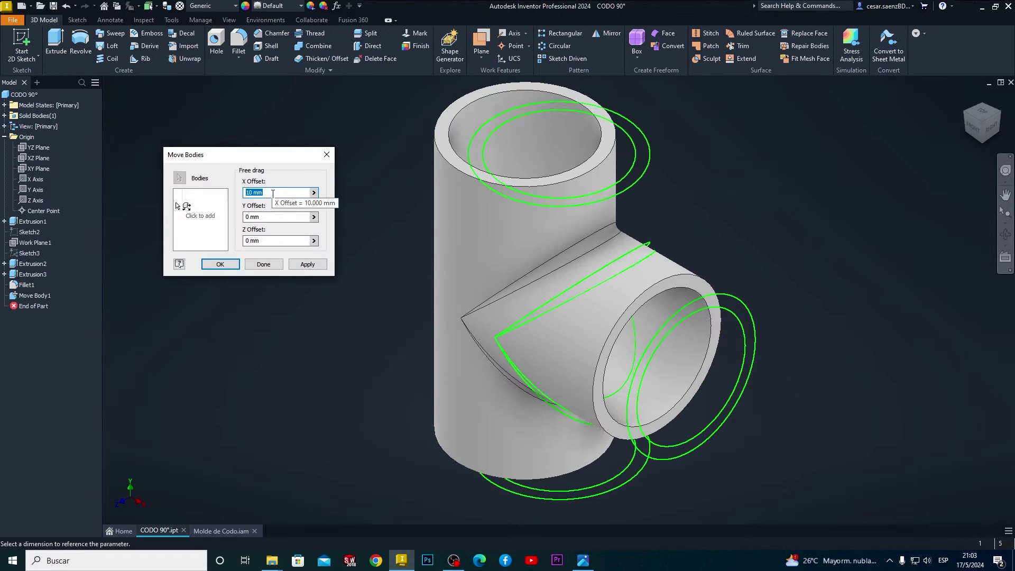
text(0)
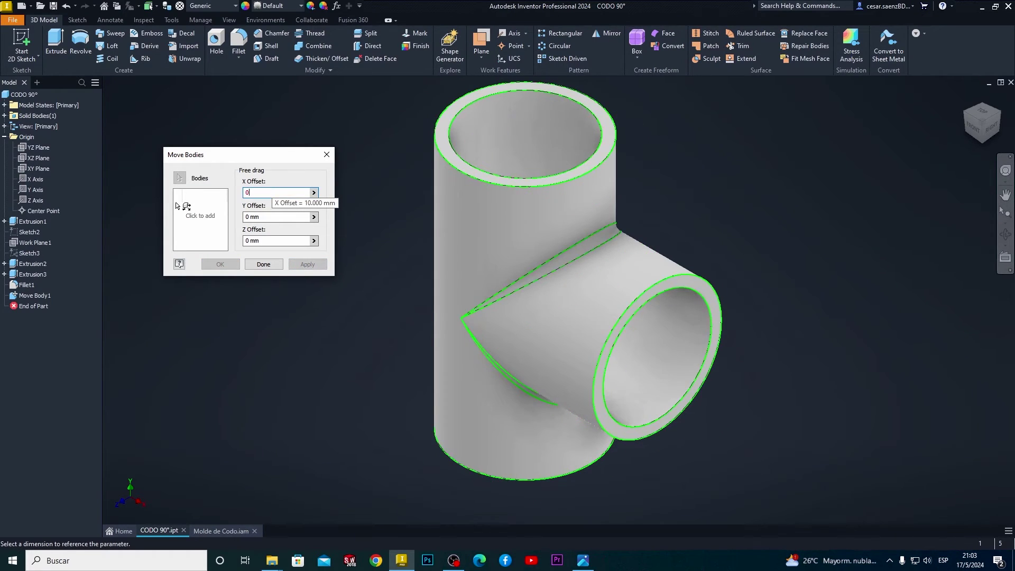
click(256, 265)
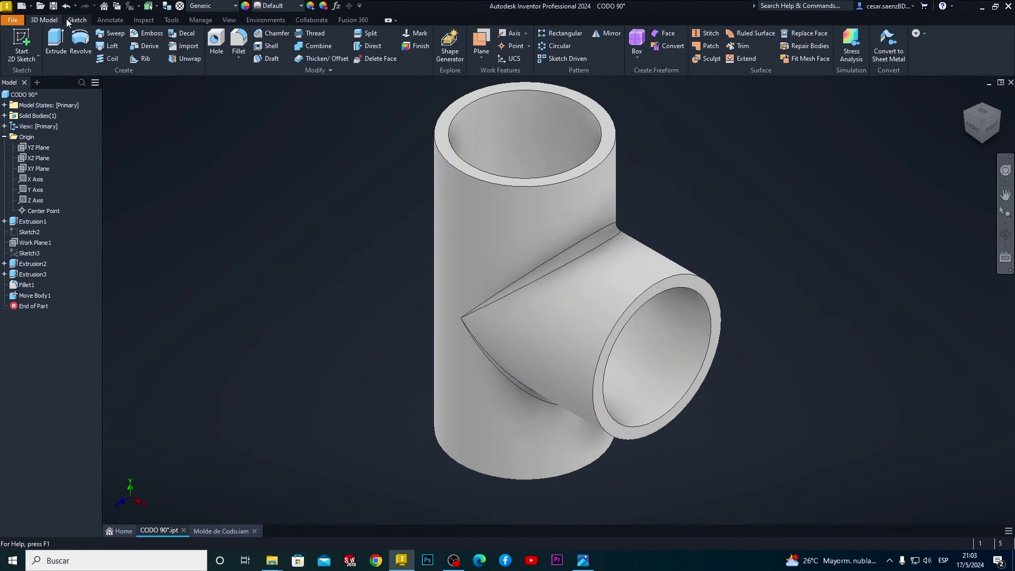
click(53, 8)
In the Molde de Codo assembly, edit the plastic part's orientation, keeping the Z axis as the opening direction
click(220, 530)
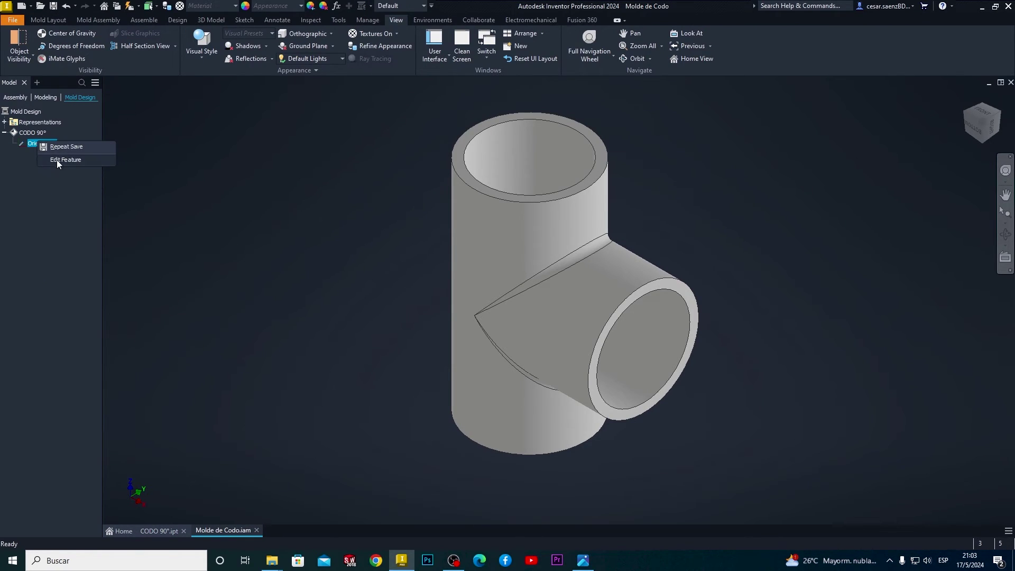
click(56, 160)
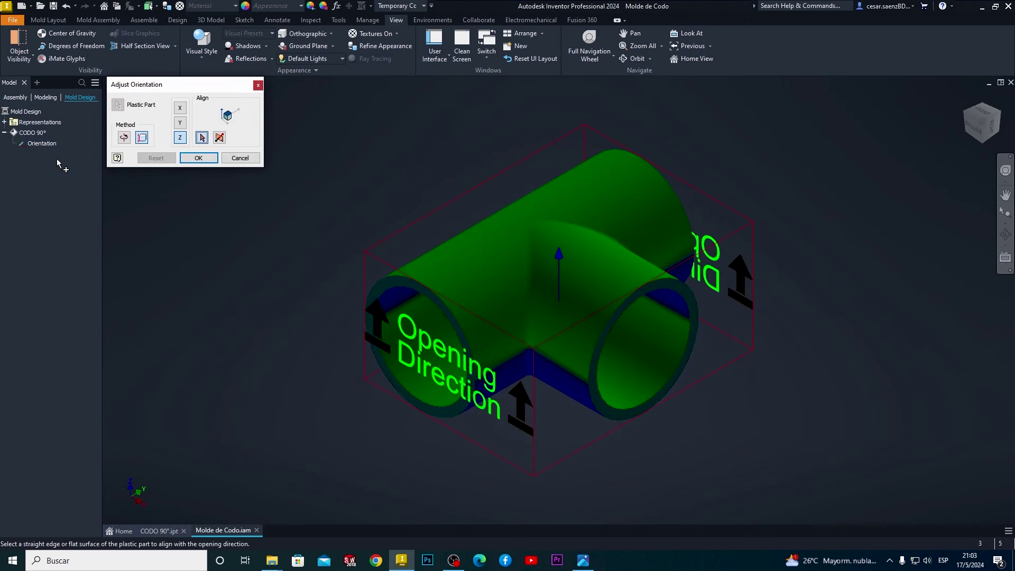
scroll(534, 338, down, 5)
scroll(538, 338, up, 4)
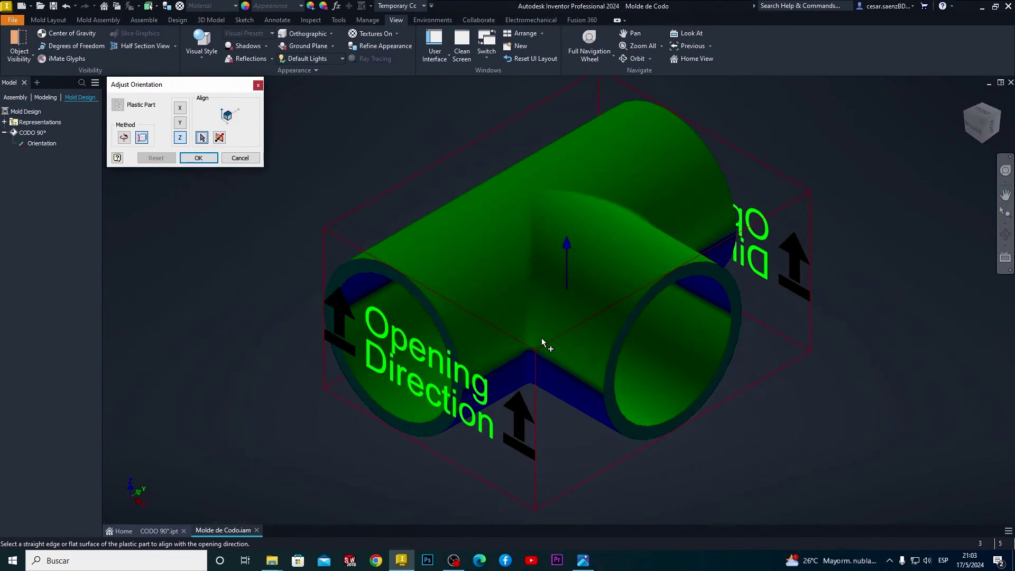
middle_drag(541, 338, 534, 349)
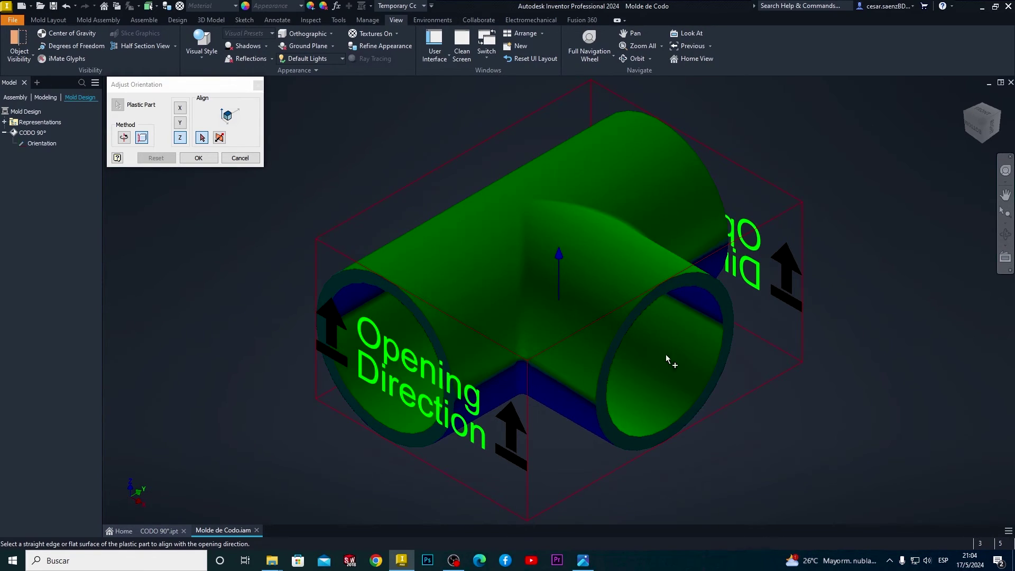
click(183, 138)
click(200, 158)
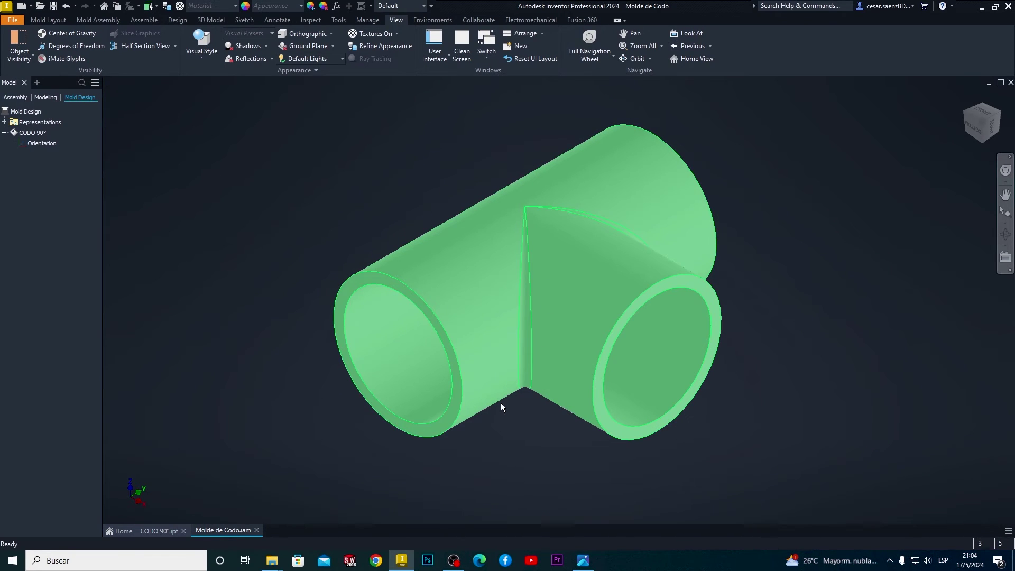
Start the Core/Cavity design for the plastic part
click(49, 20)
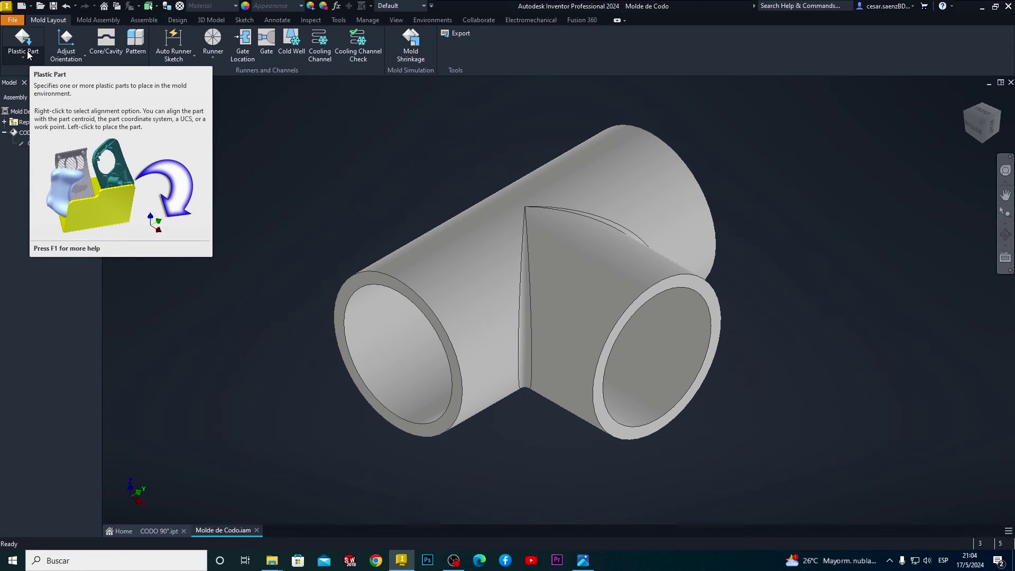
click(100, 49)
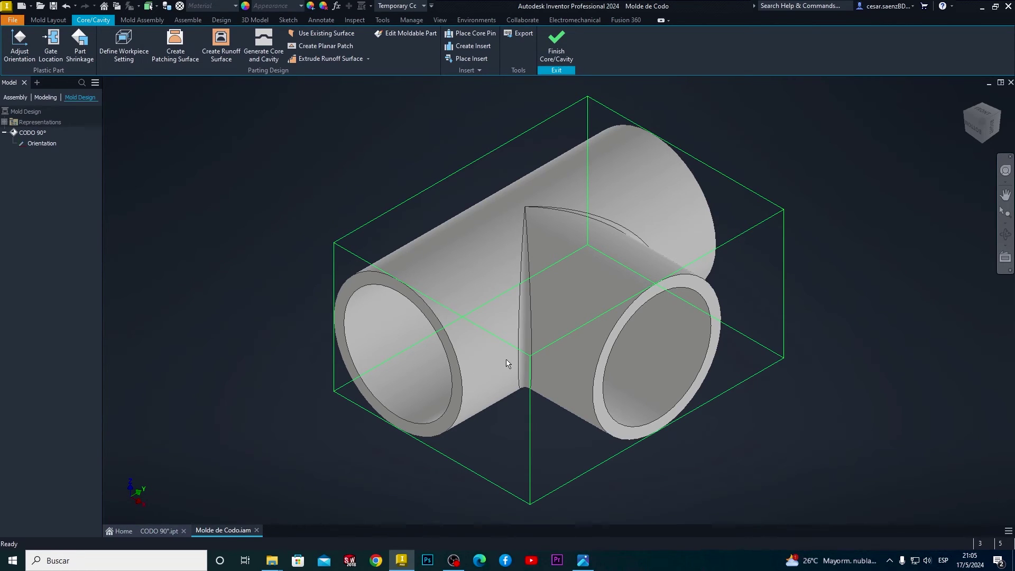
Compare the rotated tee in the CODO 90° part file with its orientation in the Molde de Codo assembly
click(159, 530)
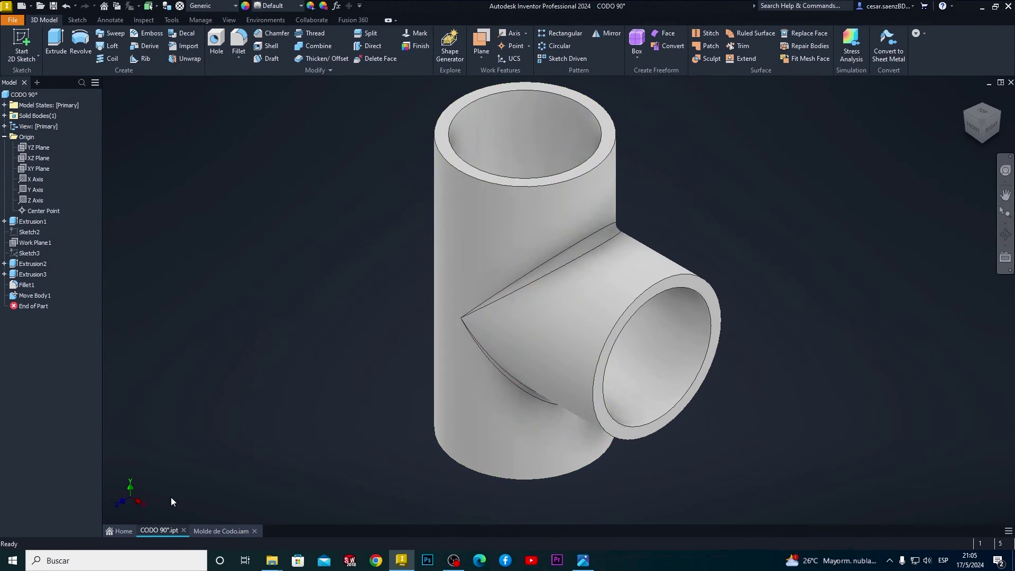
click(209, 531)
click(157, 532)
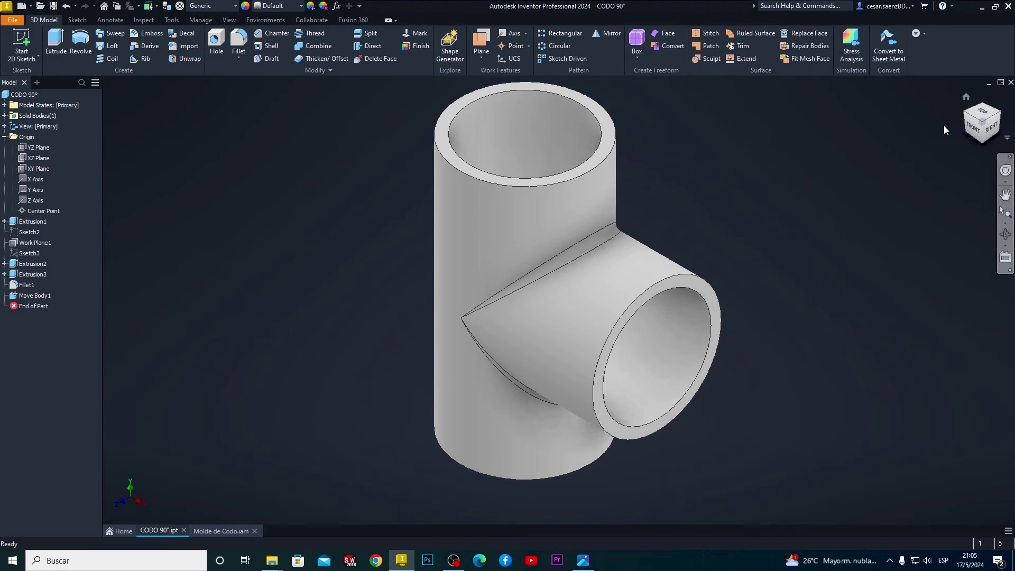
click(968, 103)
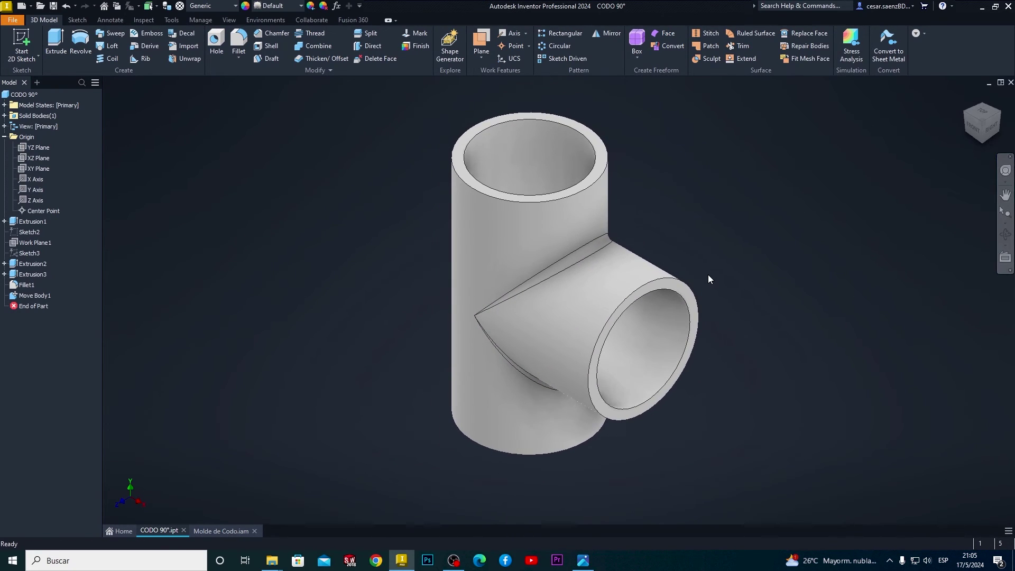
mouse_move(688, 389)
shift+middle_down()
mouse_move(732, 335)
mouse_move(705, 285)
mouse_move(671, 324)
mouse_move(691, 319)
shift+middle_up()
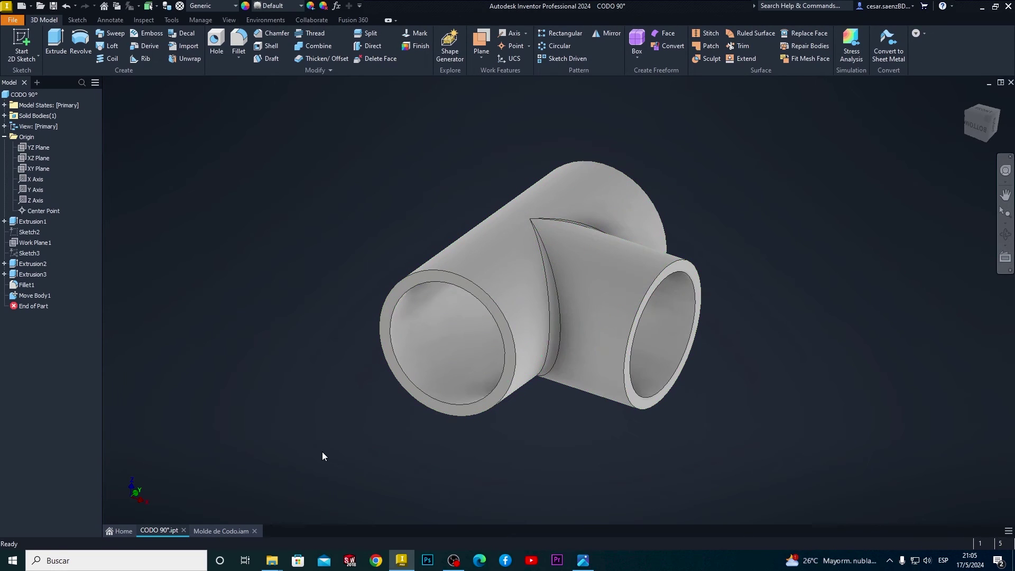
click(237, 531)
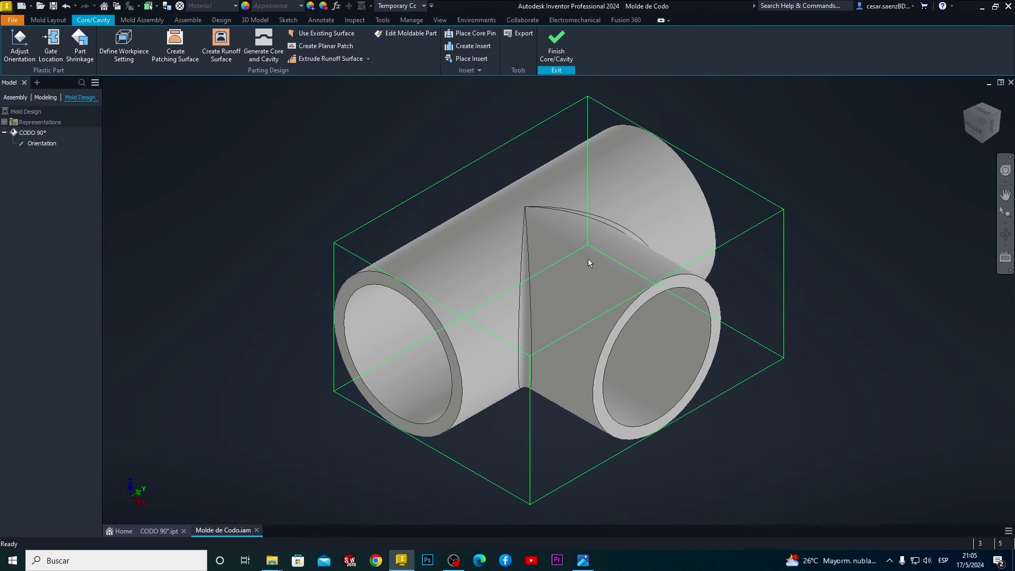
In the CODO 90° part, start a Split with the XY plane as the tool and select the tee's outer pipe and fillet faces
click(158, 530)
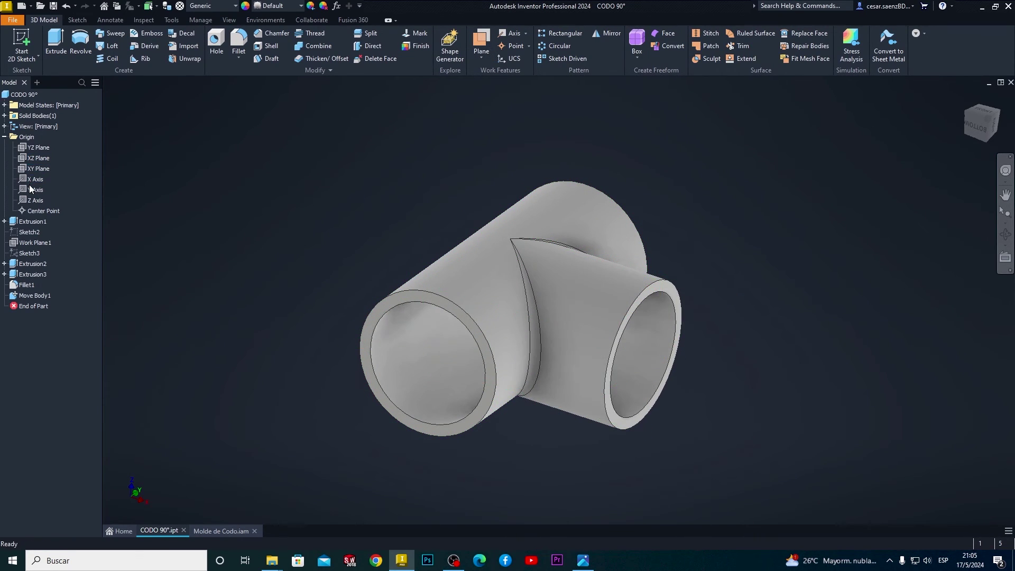
click(32, 171)
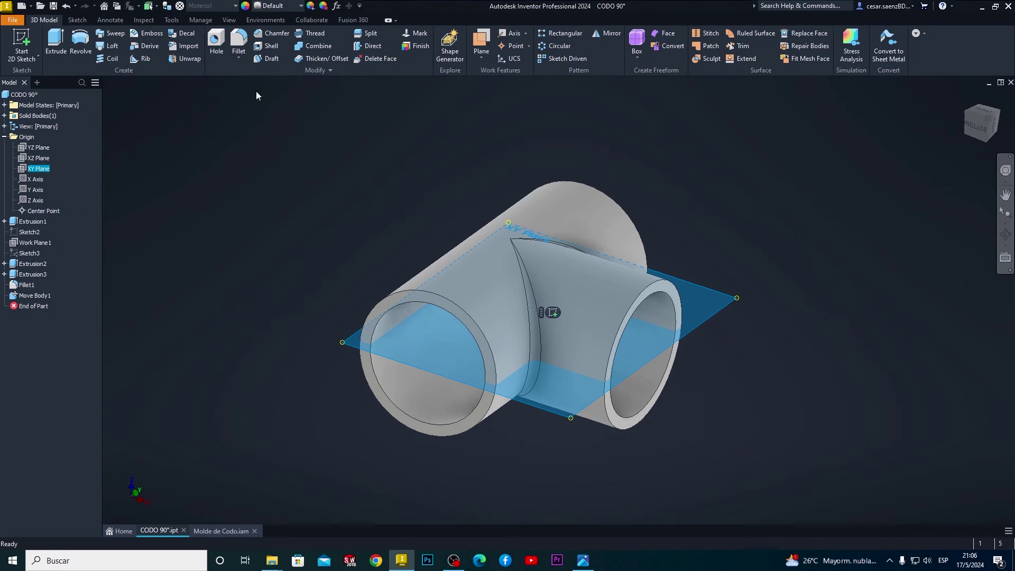
click(368, 35)
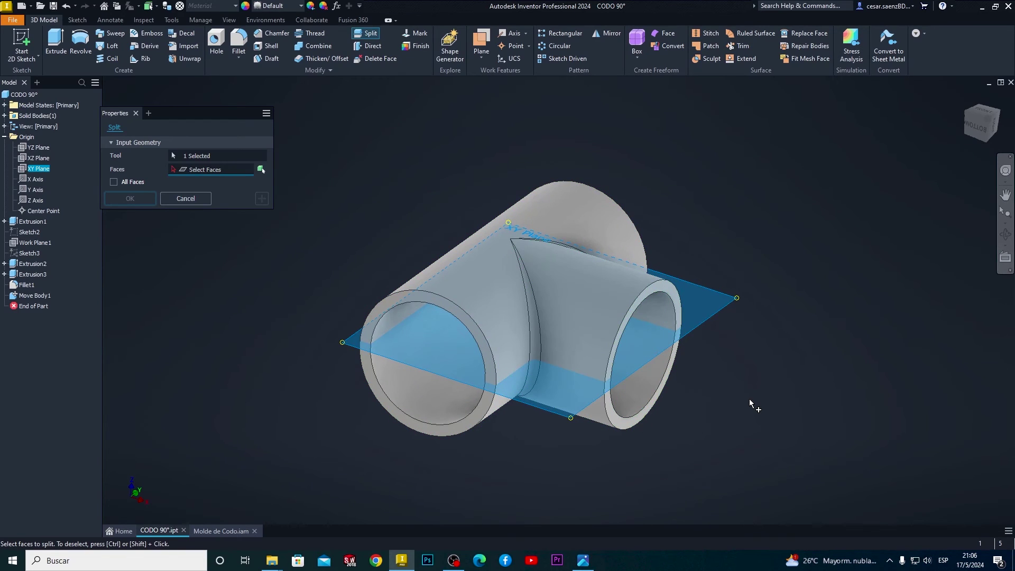
mouse_move(585, 435)
shift+middle_down()
mouse_move(546, 422)
mouse_move(514, 426)
mouse_move(570, 434)
mouse_move(544, 426)
mouse_move(556, 437)
mouse_move(478, 446)
mouse_move(672, 309)
shift+middle_up()
shift+middle_drag(777, 366, 820, 362)
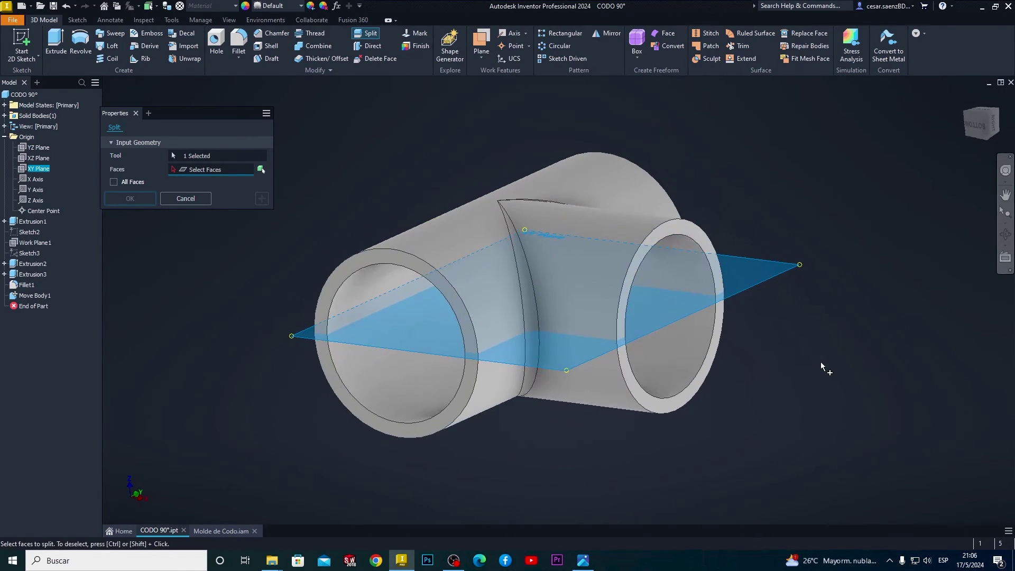
click(568, 325)
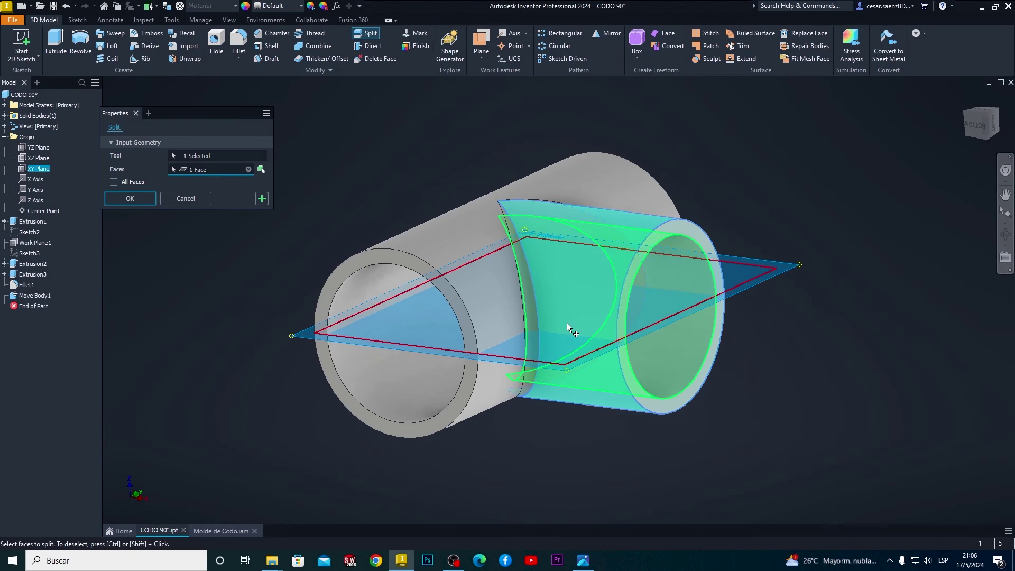
click(530, 321)
click(508, 335)
Add the tee's pipe end faces and the remaining fillet face to the selection, and split them along the XY plane
mouse_move(534, 442)
shift+middle_down()
mouse_move(670, 435)
mouse_move(618, 443)
shift+middle_up()
click(642, 361)
shift+middle_drag(747, 401, 620, 403)
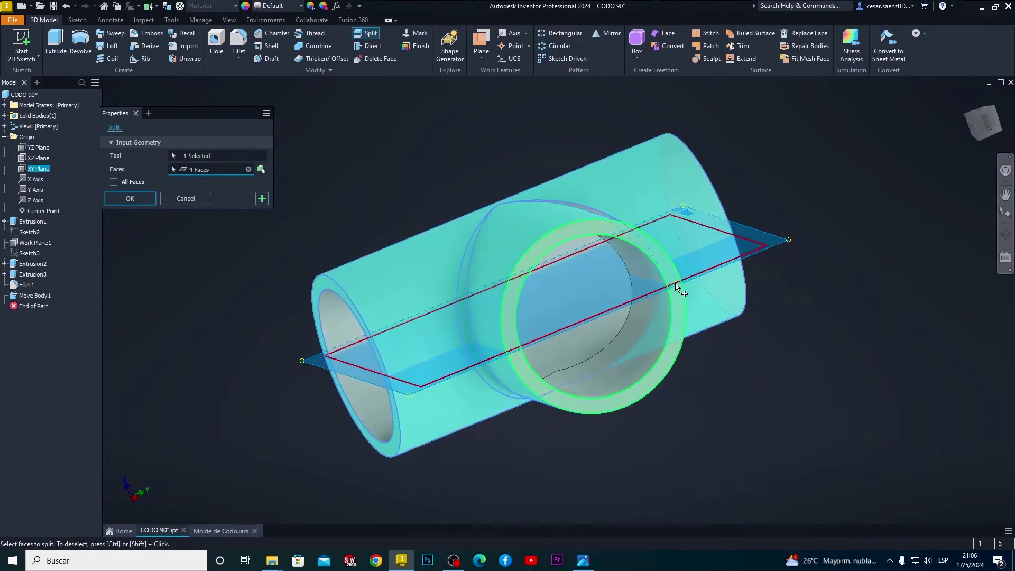
click(678, 281)
shift+middle_drag(775, 341, 577, 322)
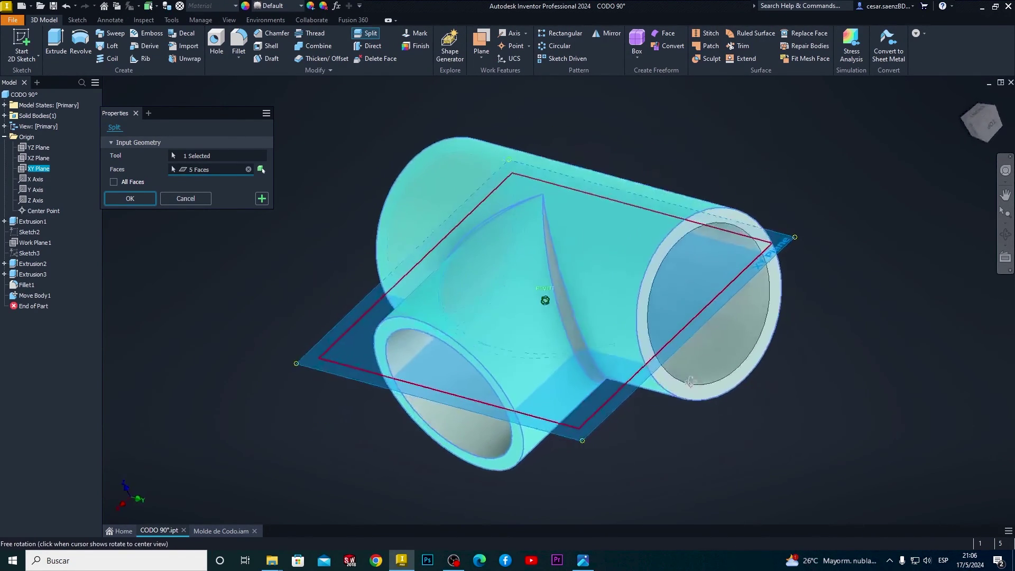
click(654, 340)
click(651, 337)
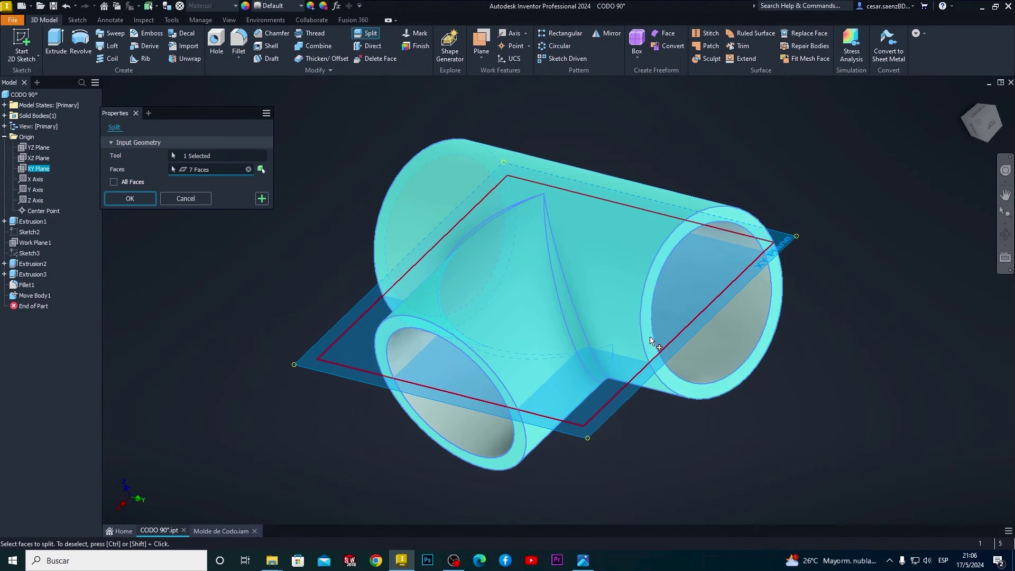
shift+middle_drag(838, 354, 816, 372)
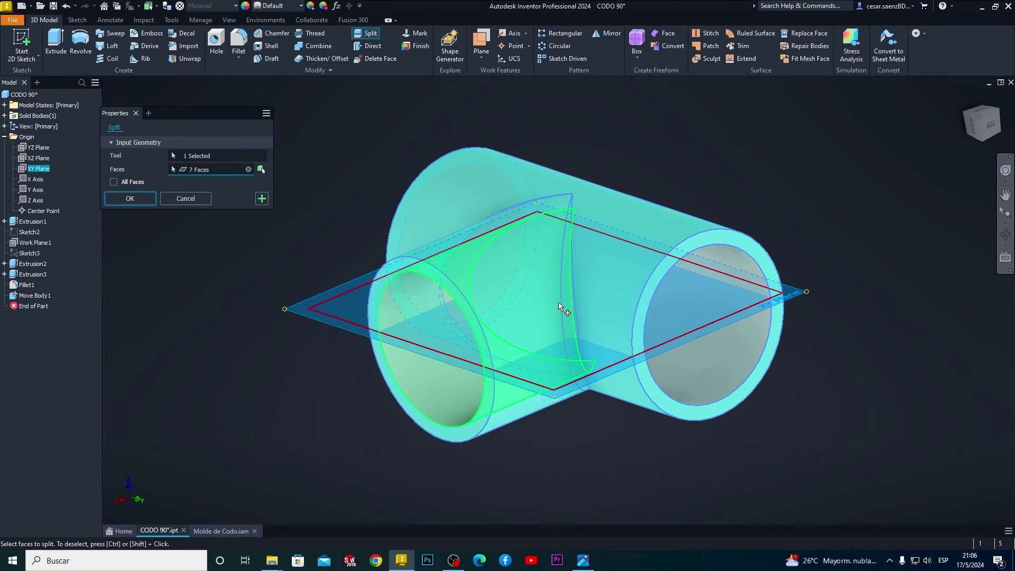
click(133, 202)
mouse_move(664, 432)
shift+middle_down()
mouse_move(765, 445)
mouse_move(850, 439)
mouse_move(862, 465)
mouse_move(846, 444)
mouse_move(663, 431)
shift+middle_up()
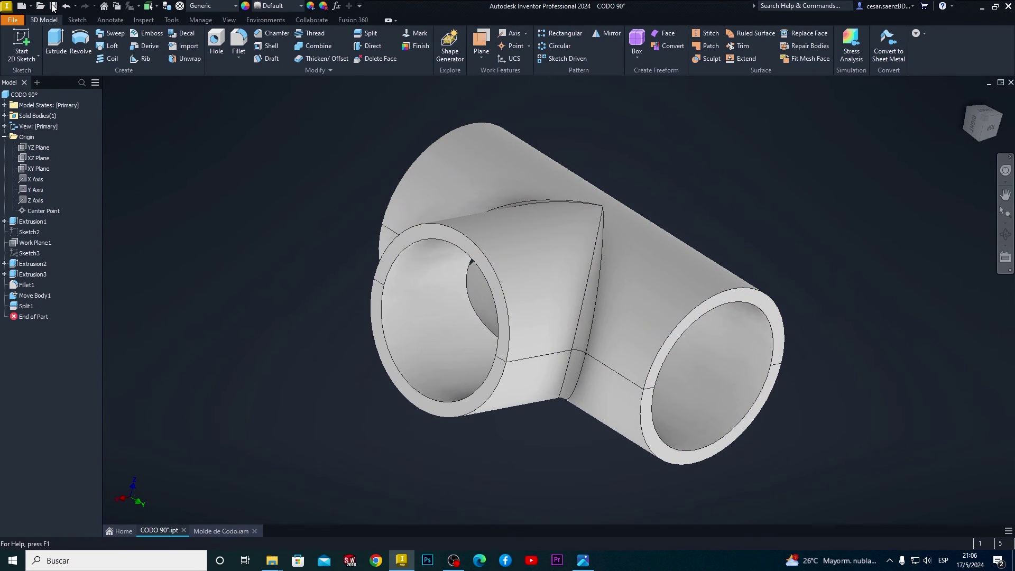
Return to the Molde de Codo assembly and save it together with its dependent files
click(218, 526)
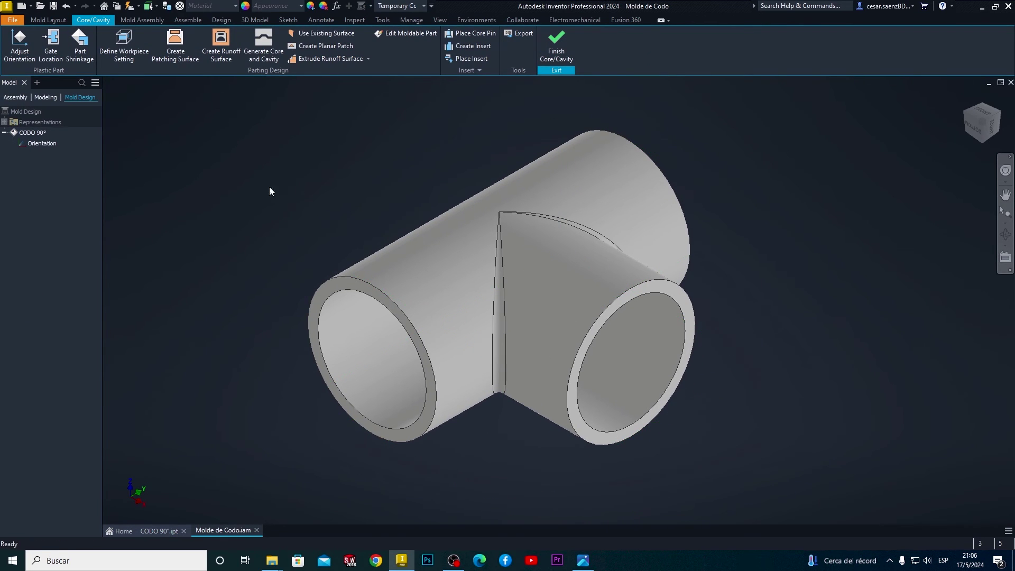
click(52, 6)
click(460, 296)
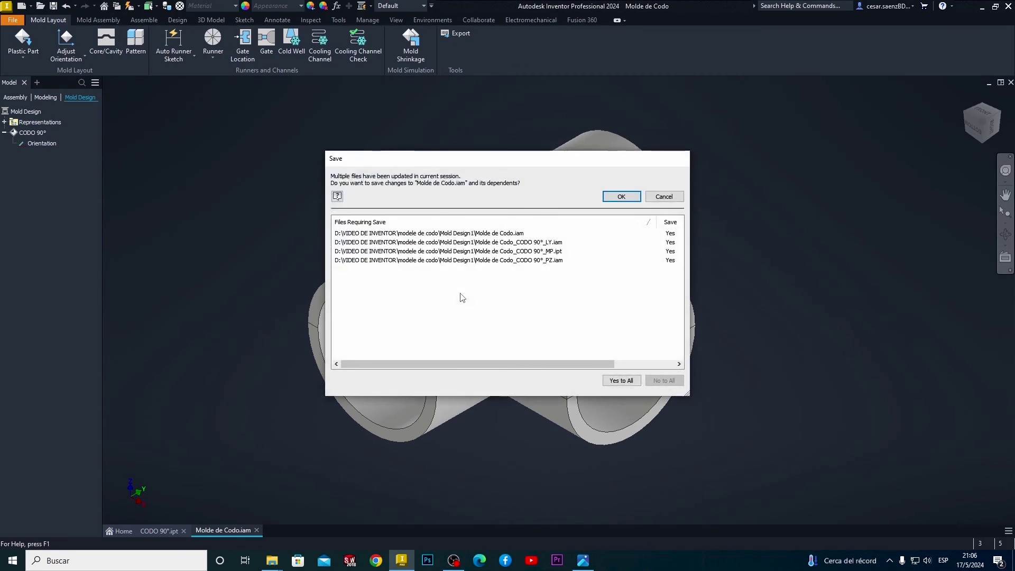
click(623, 198)
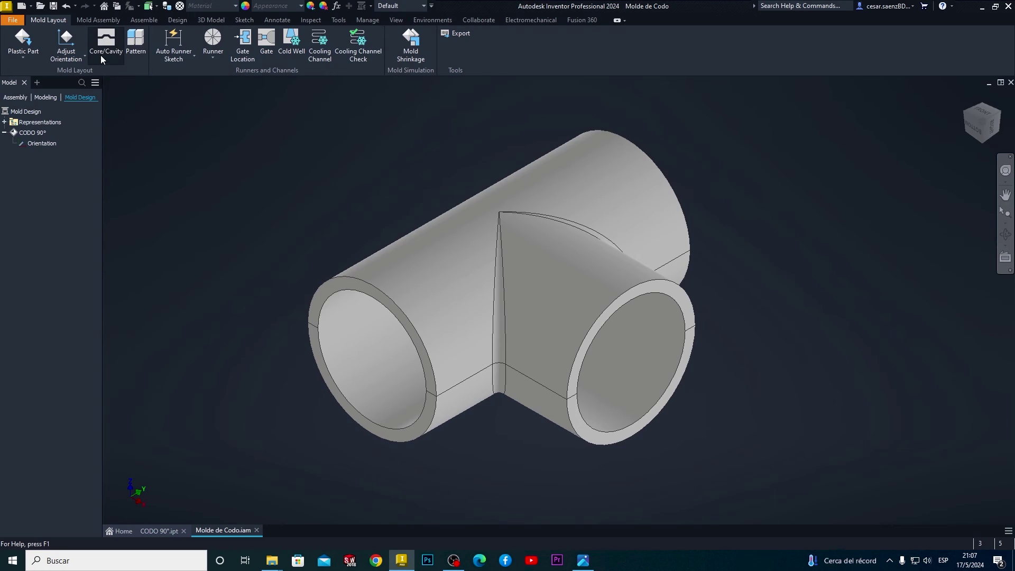
Start the Core/Cavity design again and open the workpiece definition
click(106, 43)
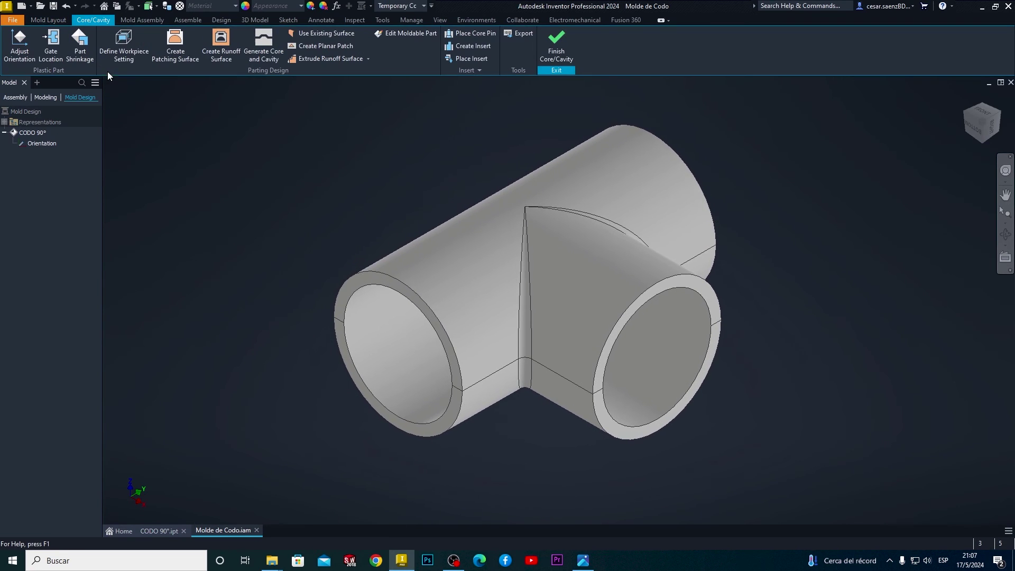
click(127, 51)
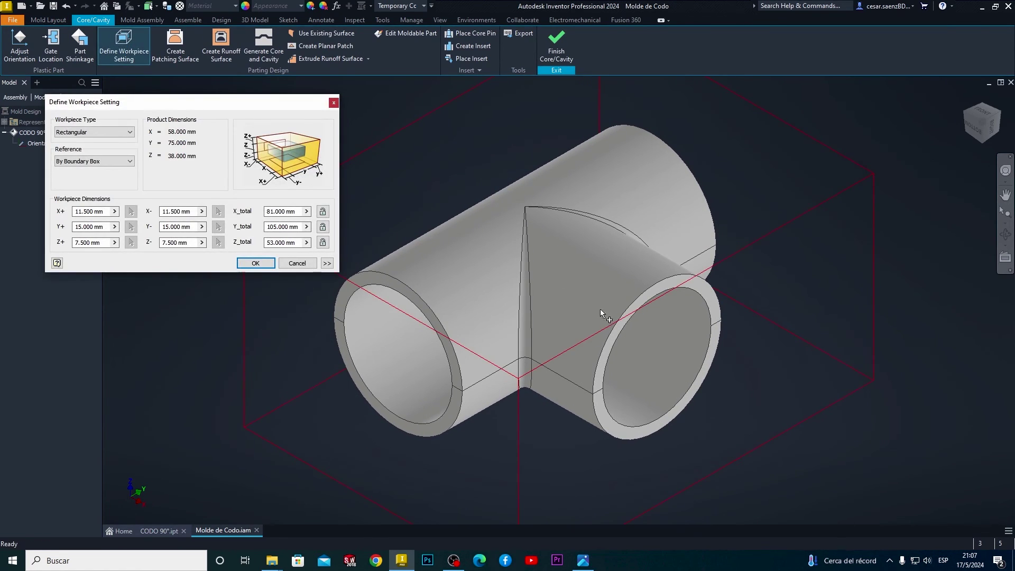
Set the rectangular workpiece's total Y dimension to 90 mm and its total X dimension to 75 mm
scroll(596, 302, up, 2)
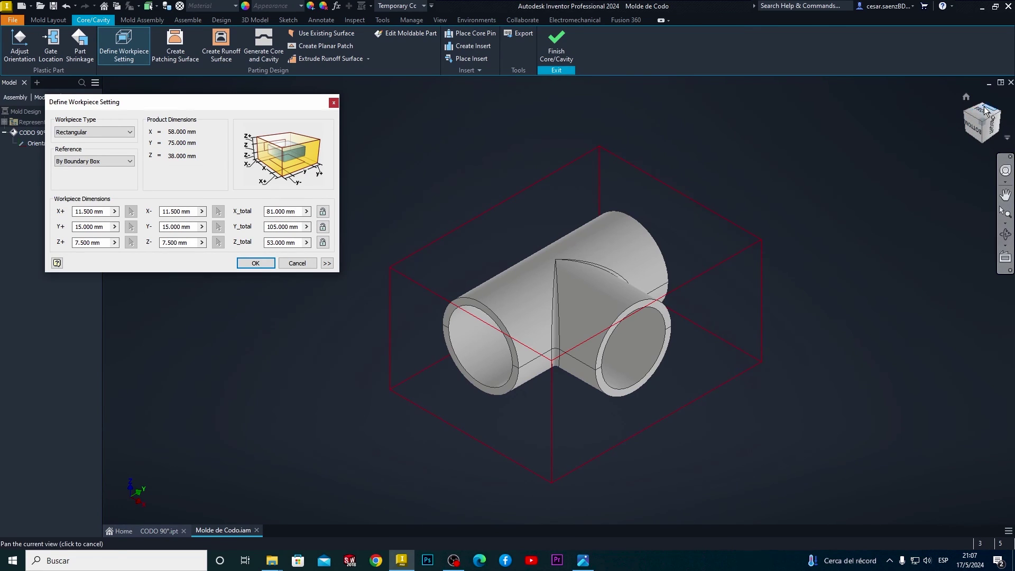
click(990, 129)
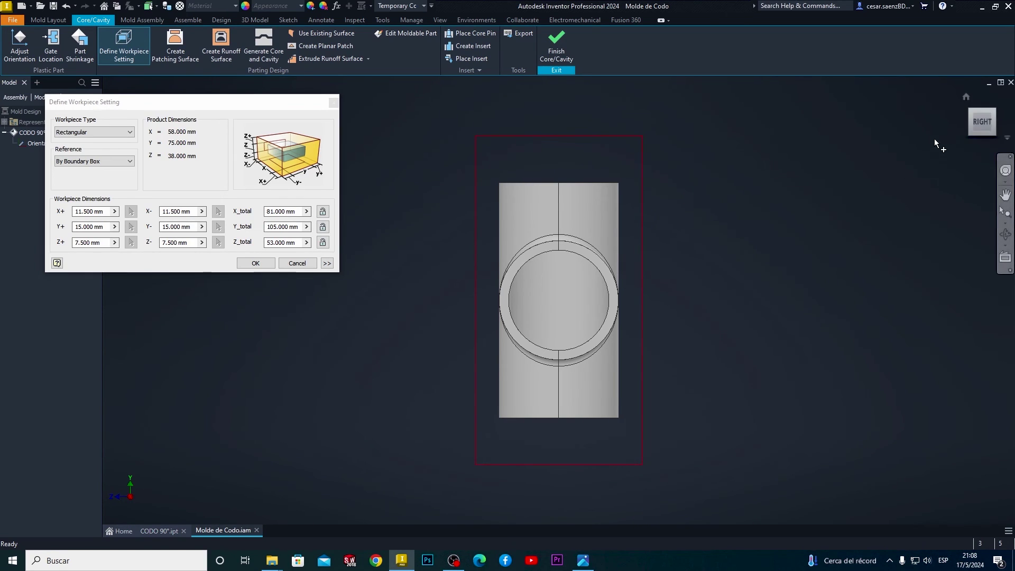
click(999, 127)
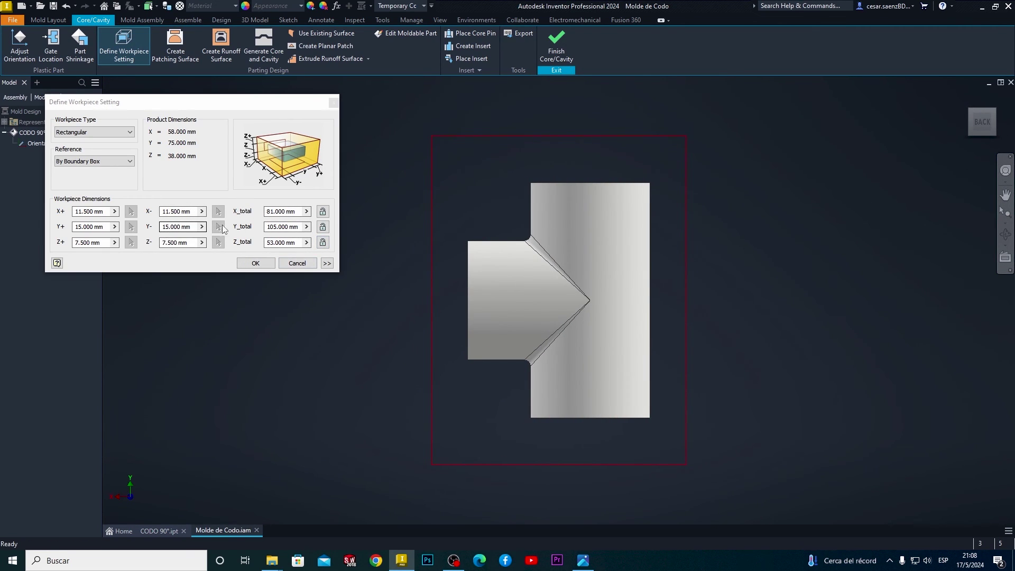
click(288, 227)
drag(288, 228, 261, 228)
text(90)
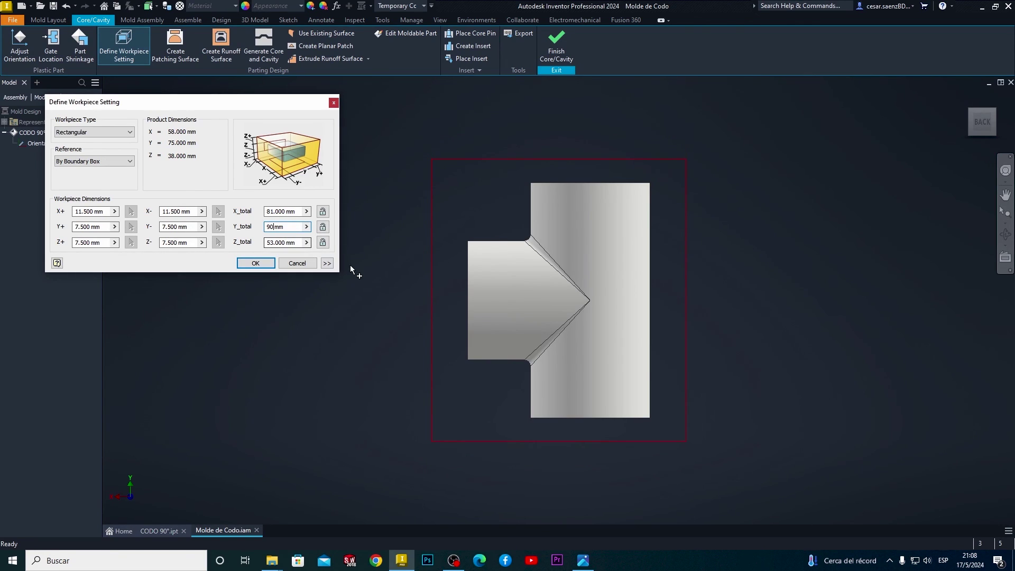
drag(298, 211, 260, 209)
text(70)
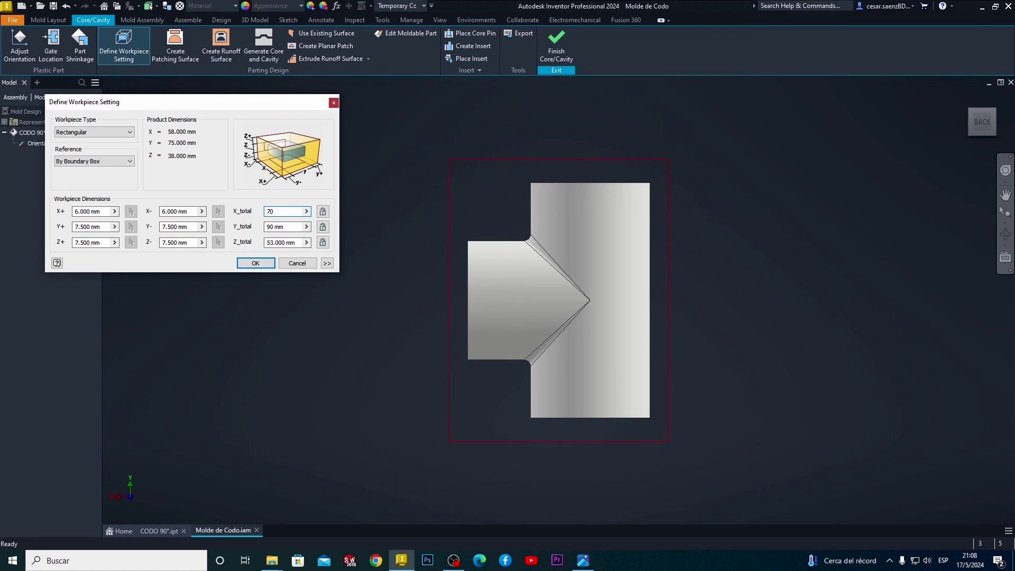
key(BackSpace)
text(5)
shift+middle_drag(712, 425, 869, 431)
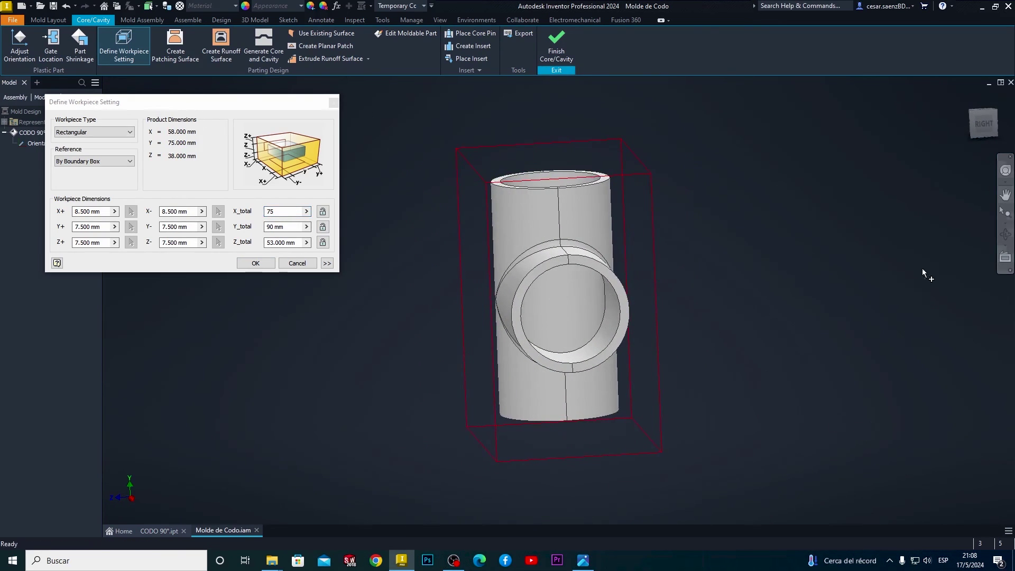
Set the rectangular workpiece's total Z dimension to 50 mm and check the block around the tee in the isometric view
click(986, 130)
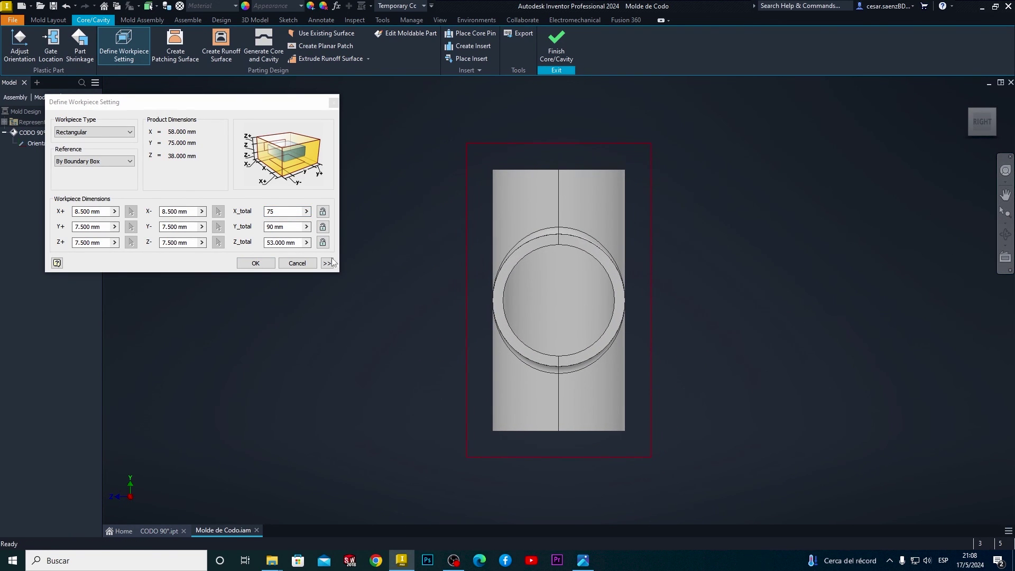
click(286, 242)
text(50)
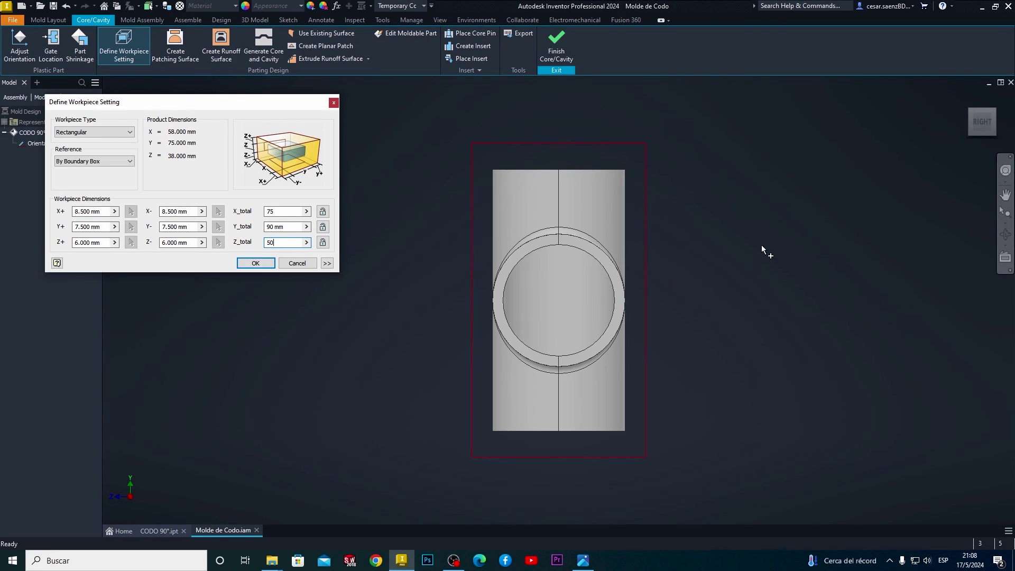
click(965, 97)
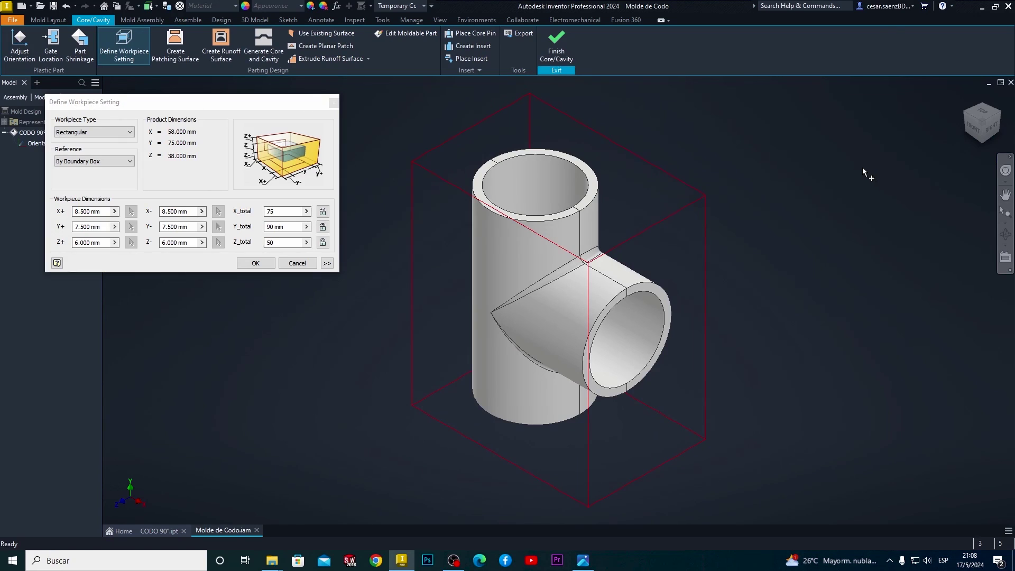
Preview the Cylinder workpiece type around the tee and return the type to Rectangular
click(106, 132)
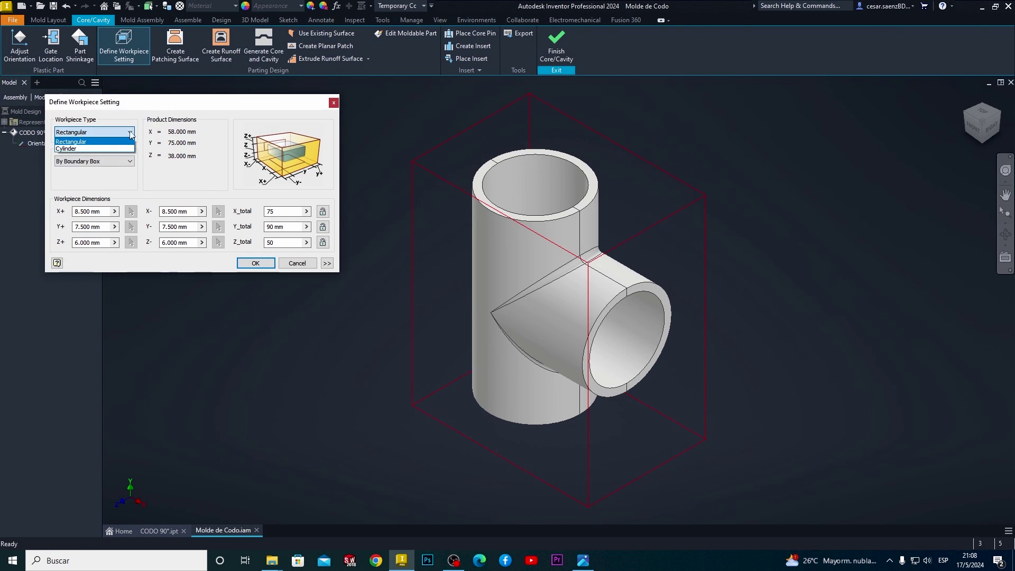
click(87, 149)
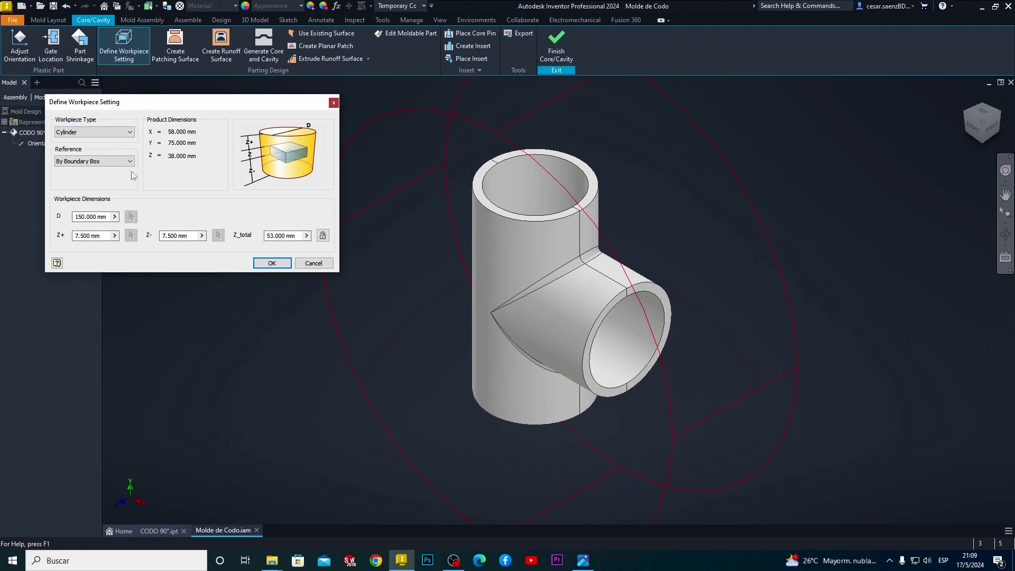
shift+middle_drag(512, 329, 477, 336)
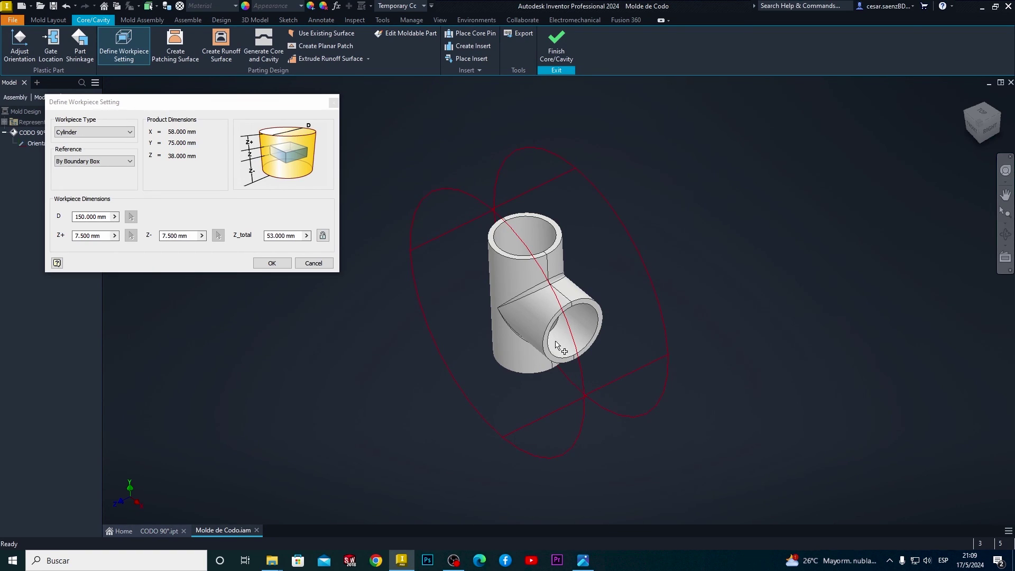
click(126, 132)
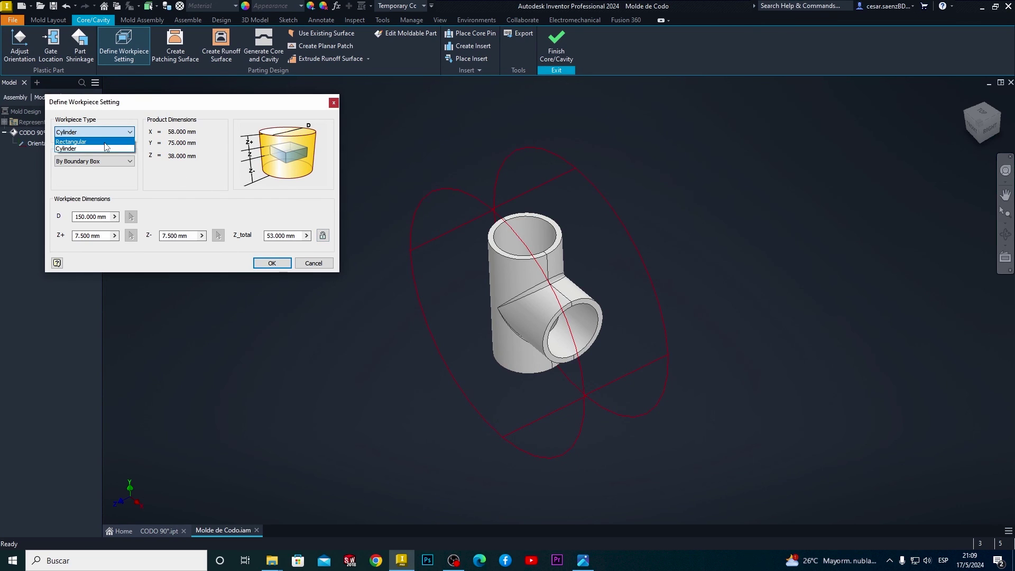
click(105, 142)
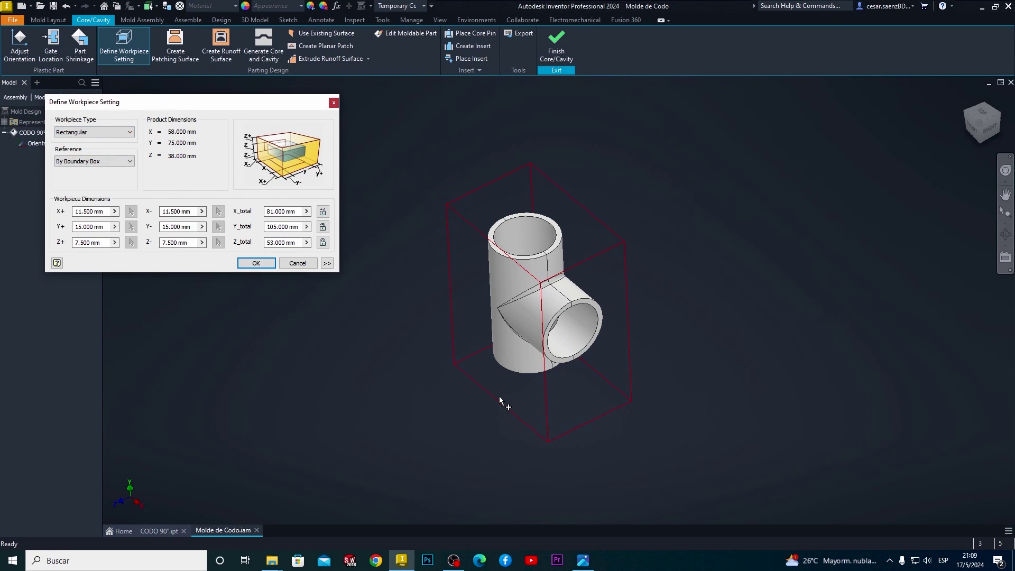
Define the rectangular workpiece with total dimensions of X 75 mm, Y 90 mm and Z 50 mm, and apply the settings
mouse_move(506, 391)
shift+middle_down()
mouse_move(559, 404)
mouse_move(618, 369)
shift+middle_up()
click(974, 122)
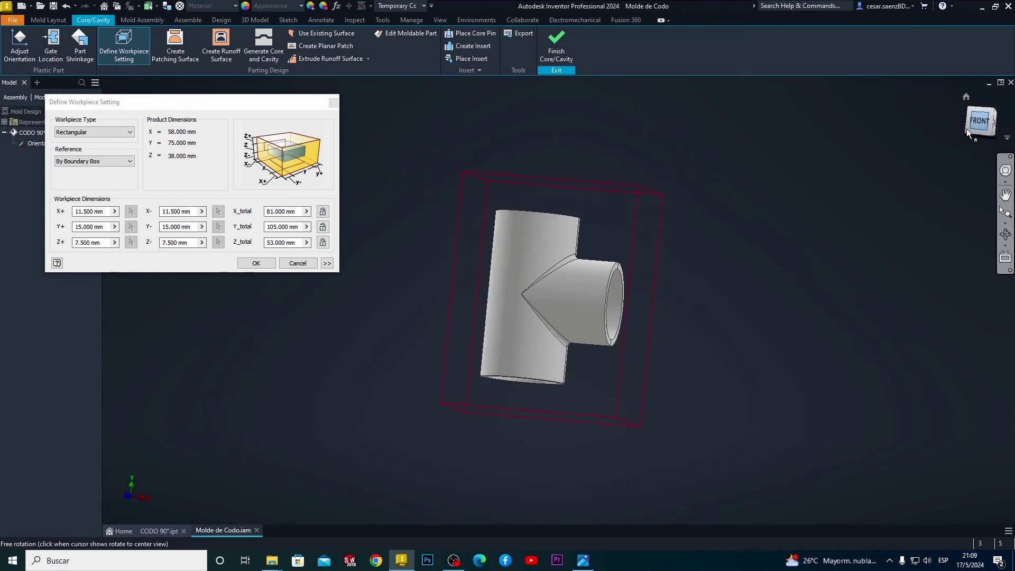
drag(296, 213, 266, 211)
text(75)
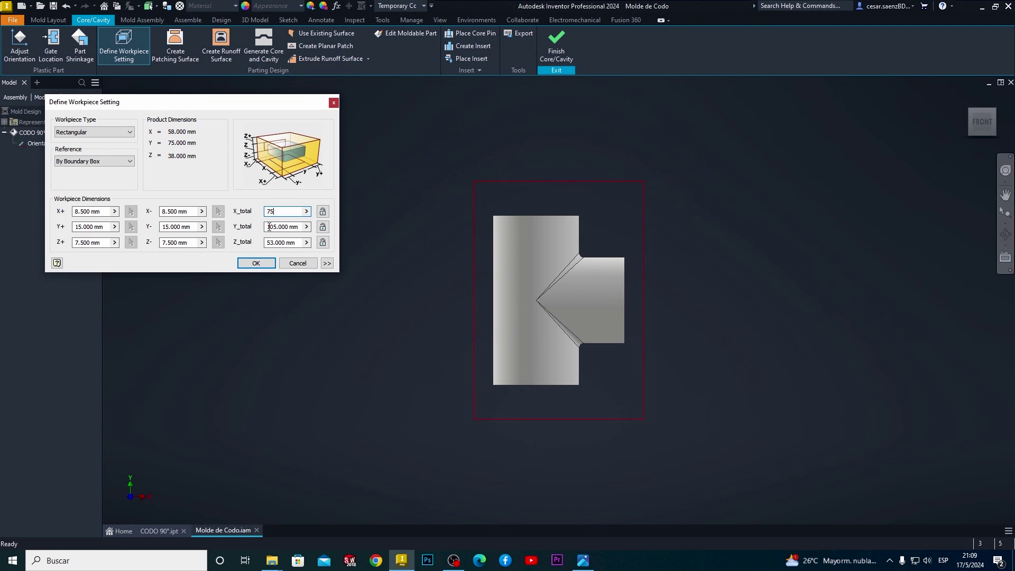
drag(266, 227, 292, 226)
text(90)
key(Tab)
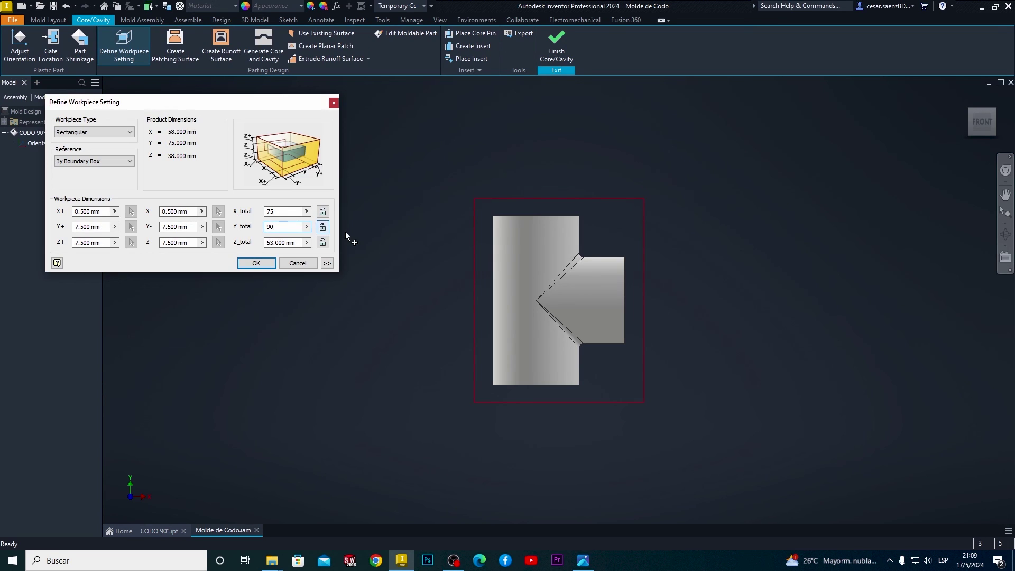
double_click(272, 241)
text(50)
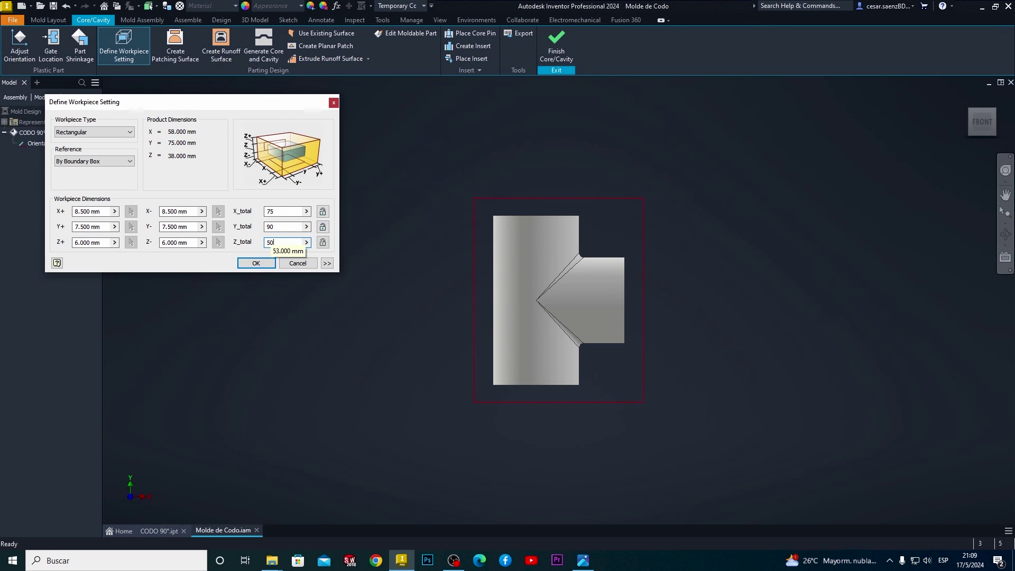
click(264, 264)
scroll(572, 322, up, 5)
scroll(575, 326, down, 3)
shift+middle_drag(575, 327, 528, 394)
scroll(528, 394, down, 3)
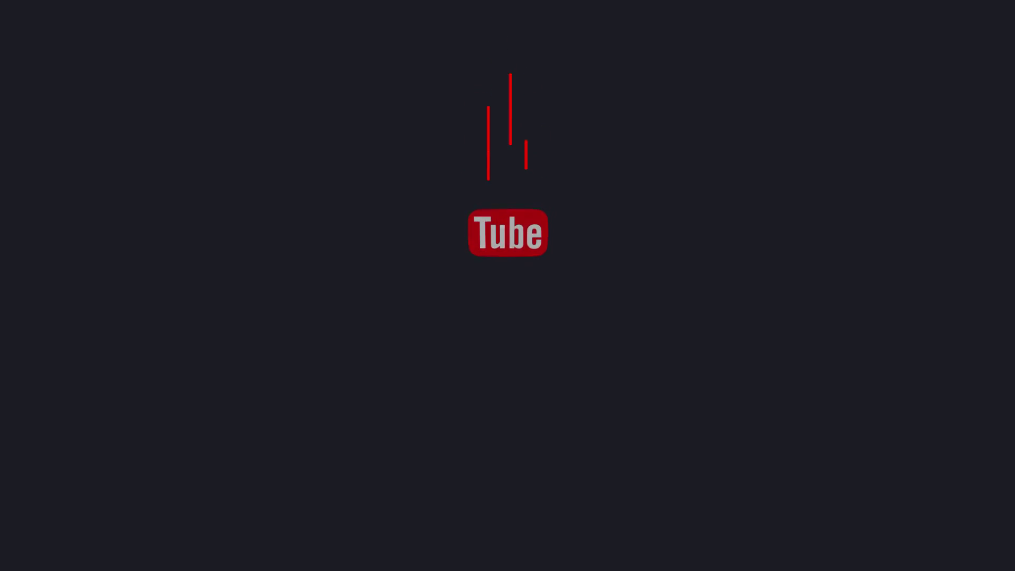